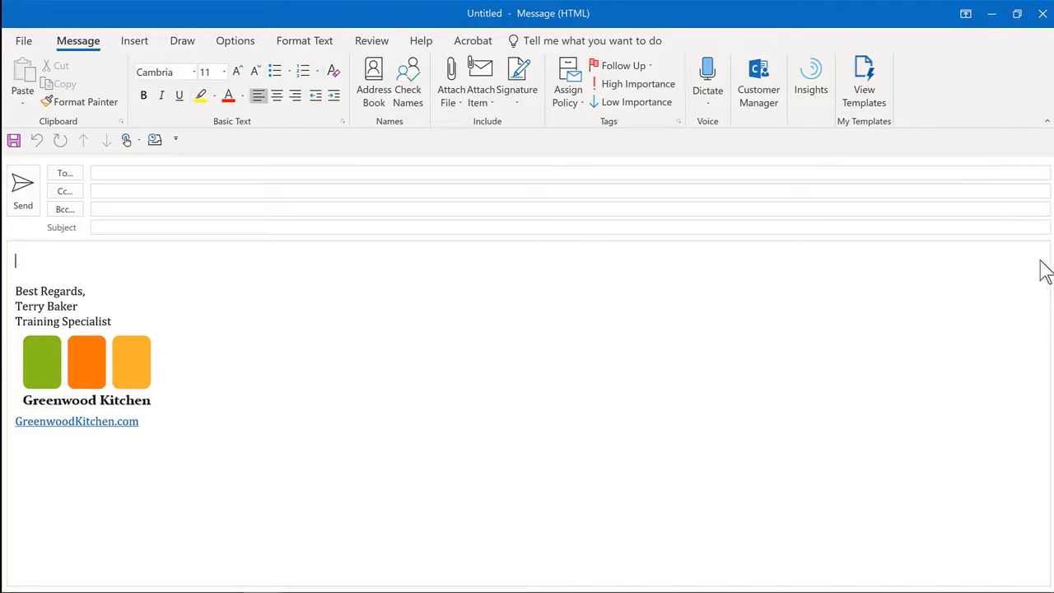
# Open the message templates and start a new template titled "RFP Response".
pyautogui.click(864, 82)
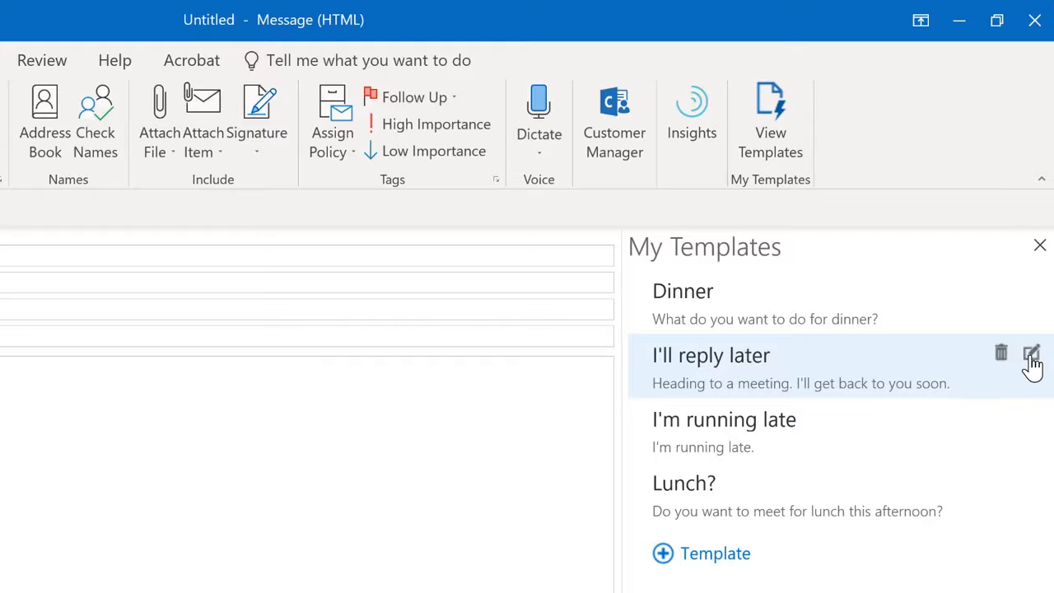
pyautogui.click(664, 554)
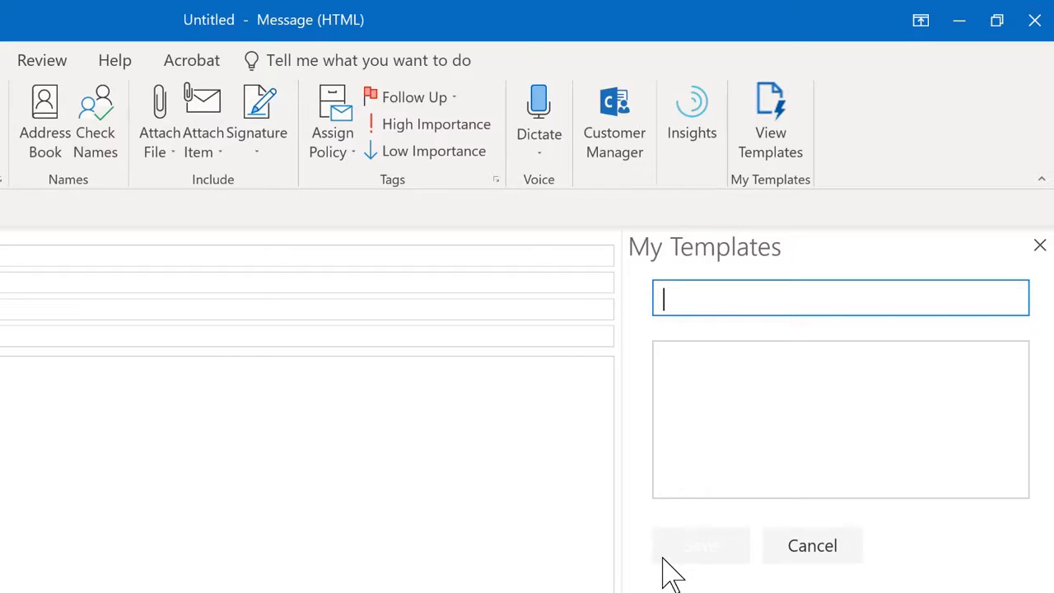
pyautogui.write('RFP Response')
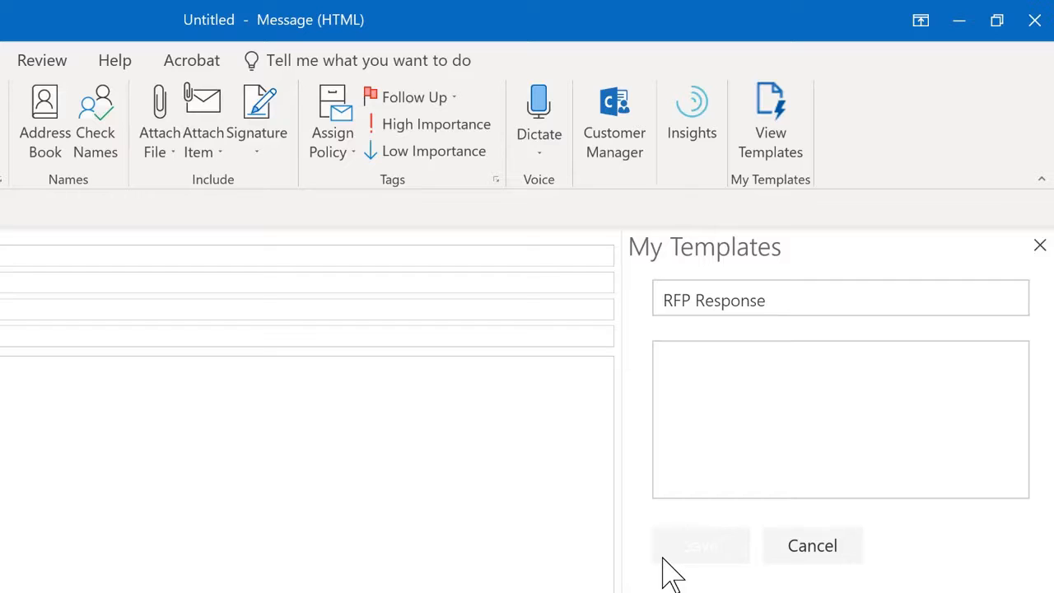
# Begin the template's body text with "Thank you for submitting your RFP for important stuff".
pyautogui.click(792, 424)
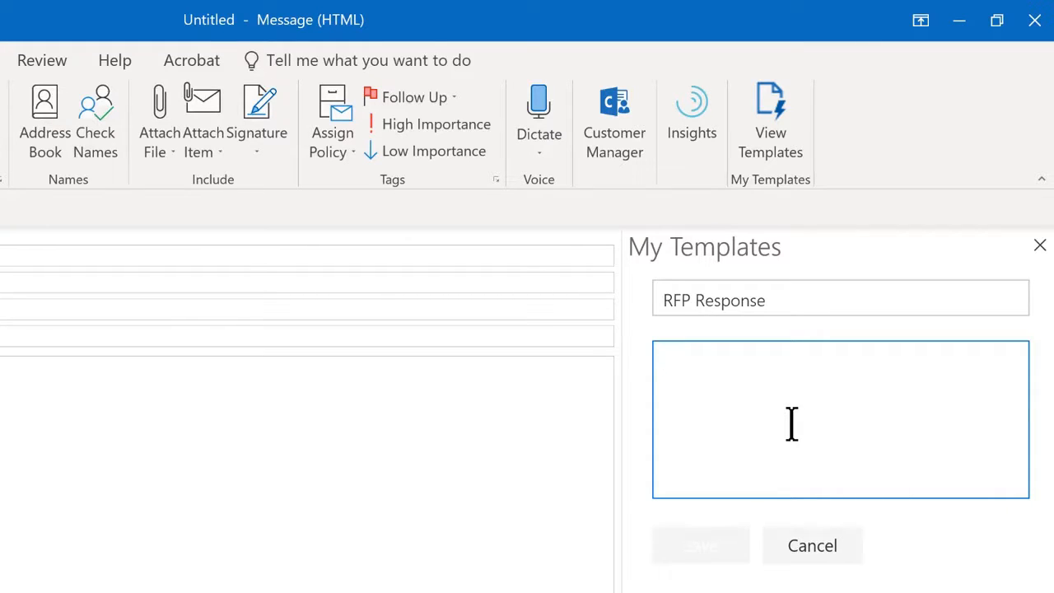
pyautogui.write('Thank ')
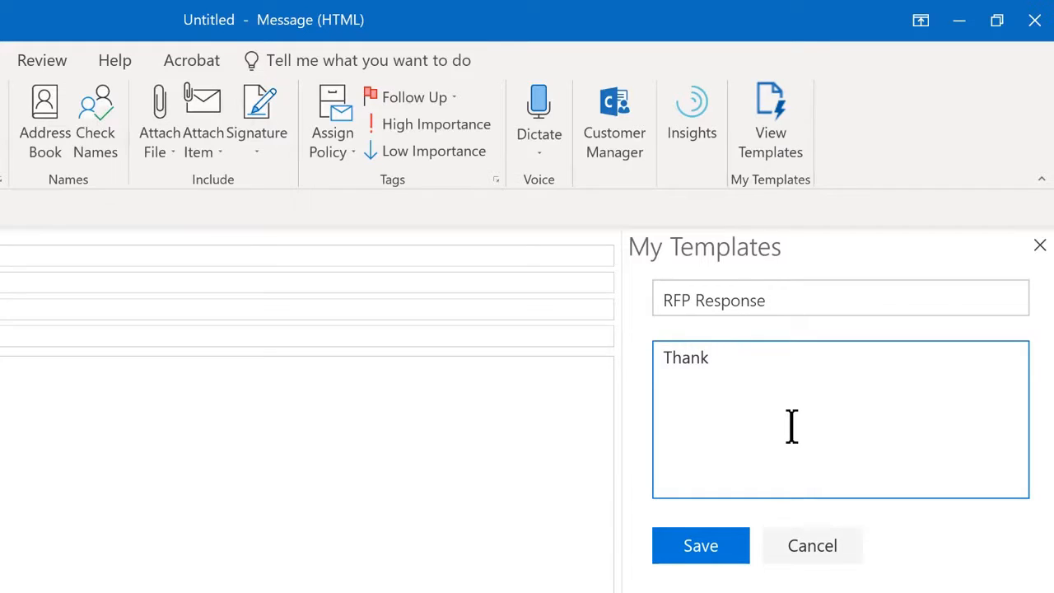
pyautogui.write('you for subm')
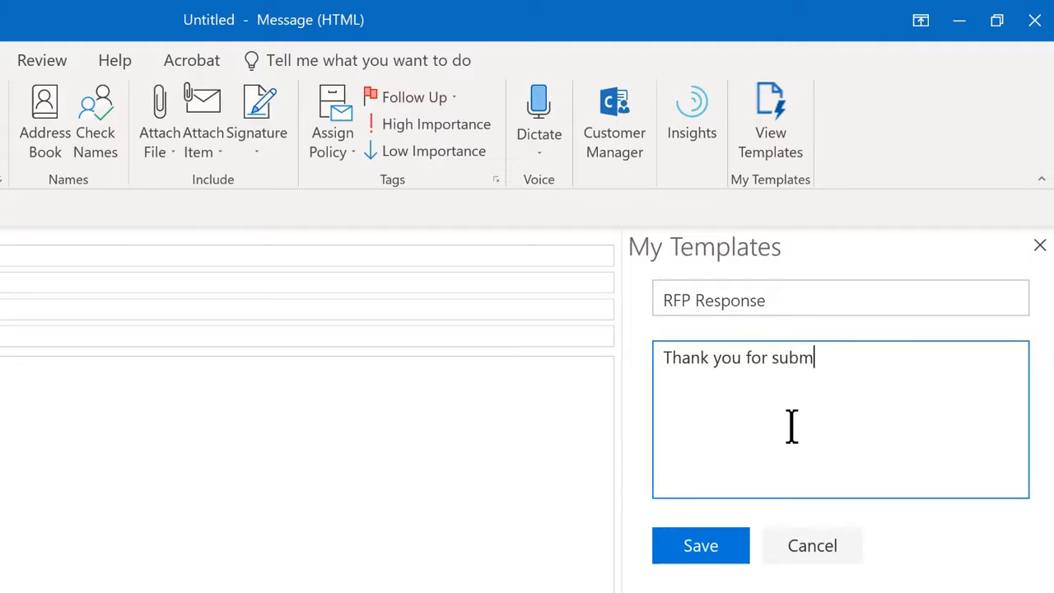
pyautogui.write('itting your R')
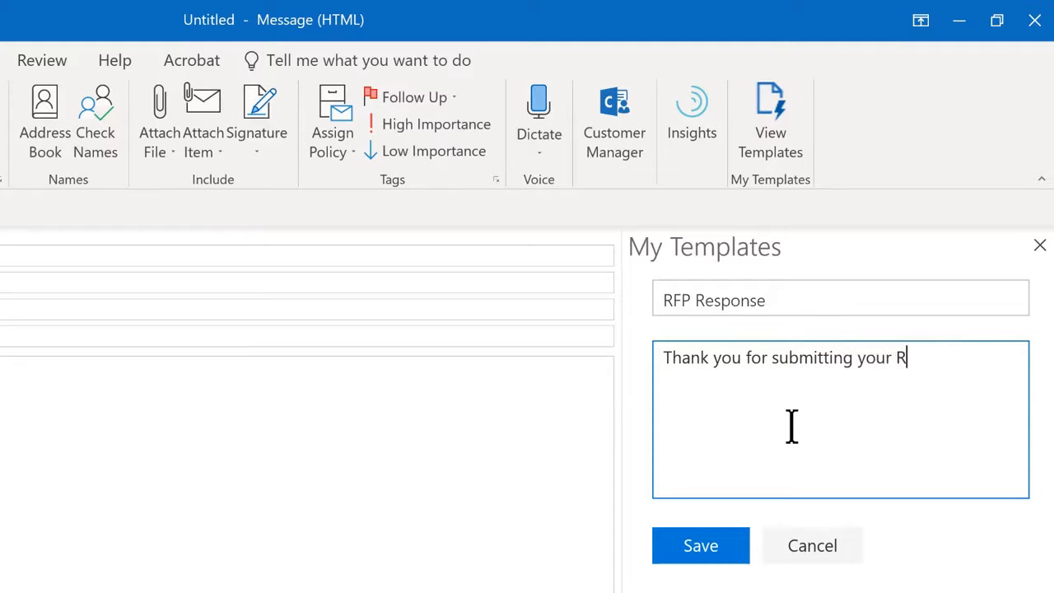
pyautogui.write('FP for importna')
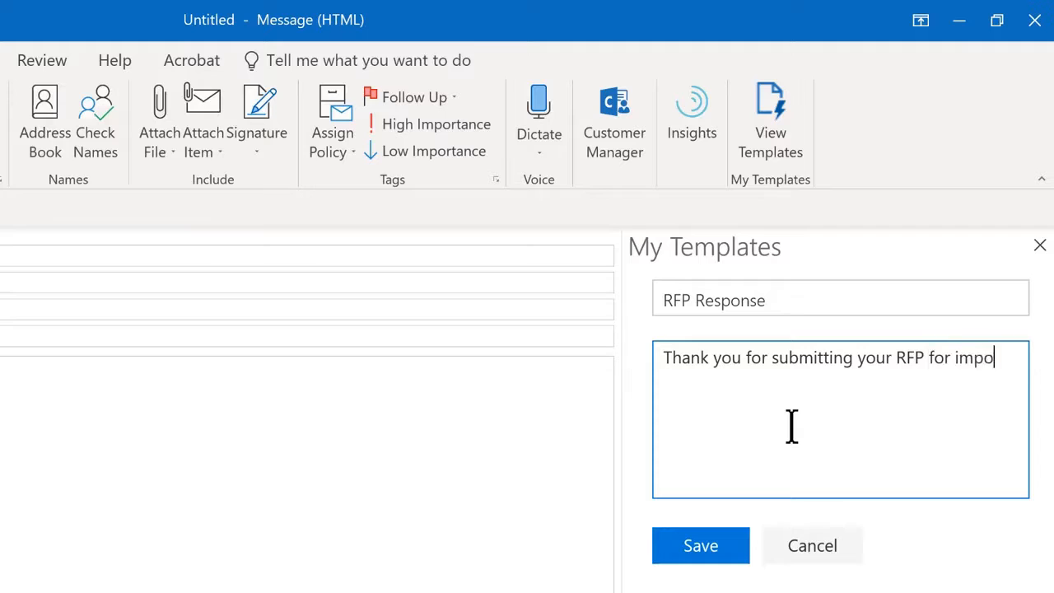
pyautogui.press('BackSpace')
pyautogui.press('BackSpace')
pyautogui.write('nt stuff')
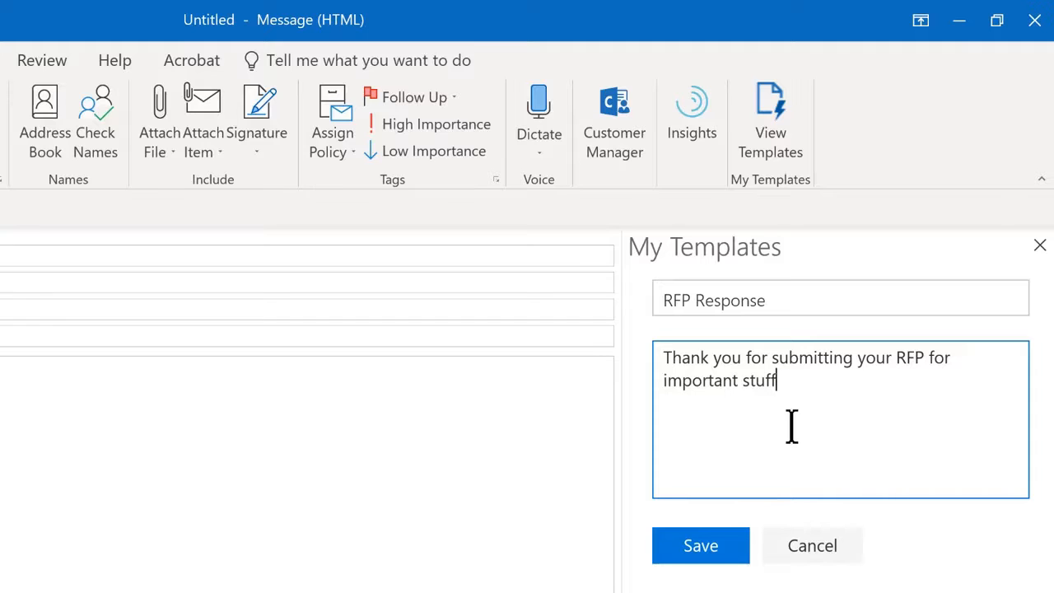
# Continue the template's body with ". We will be reviewing and will contact vendors by September 6." and save the template.
pyautogui.write('. We will re')
pyautogui.press('BackSpace')
pyautogui.press('BackSpace')
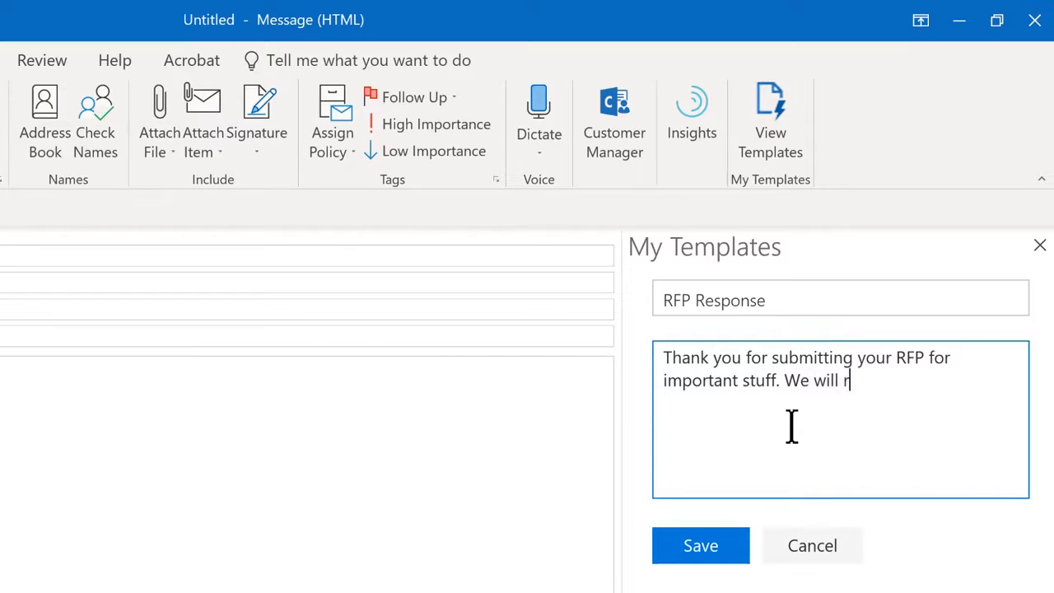
pyautogui.write('be reviewin')
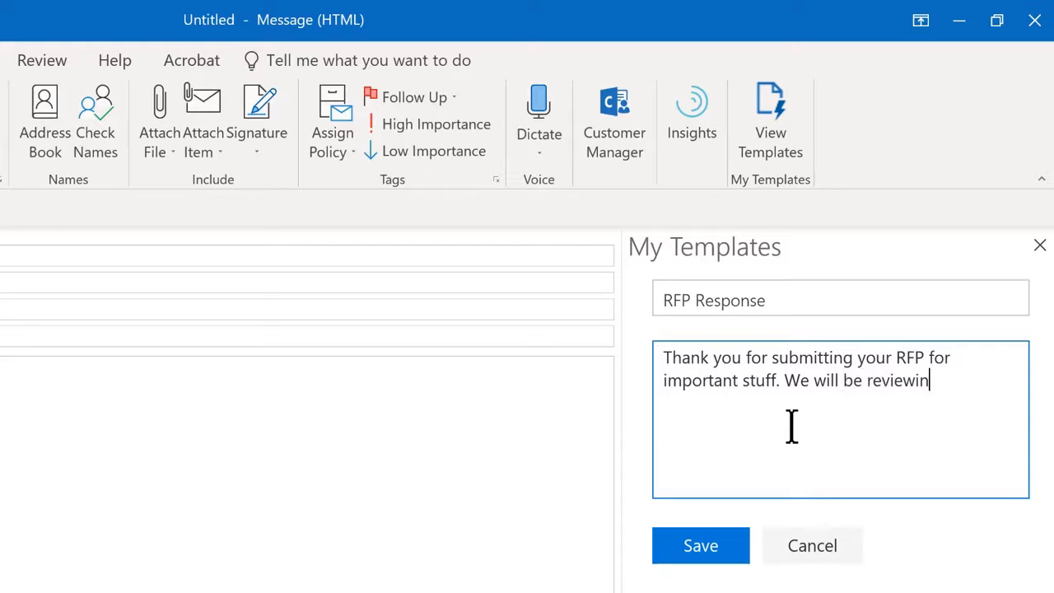
pyautogui.write('g and will conta')
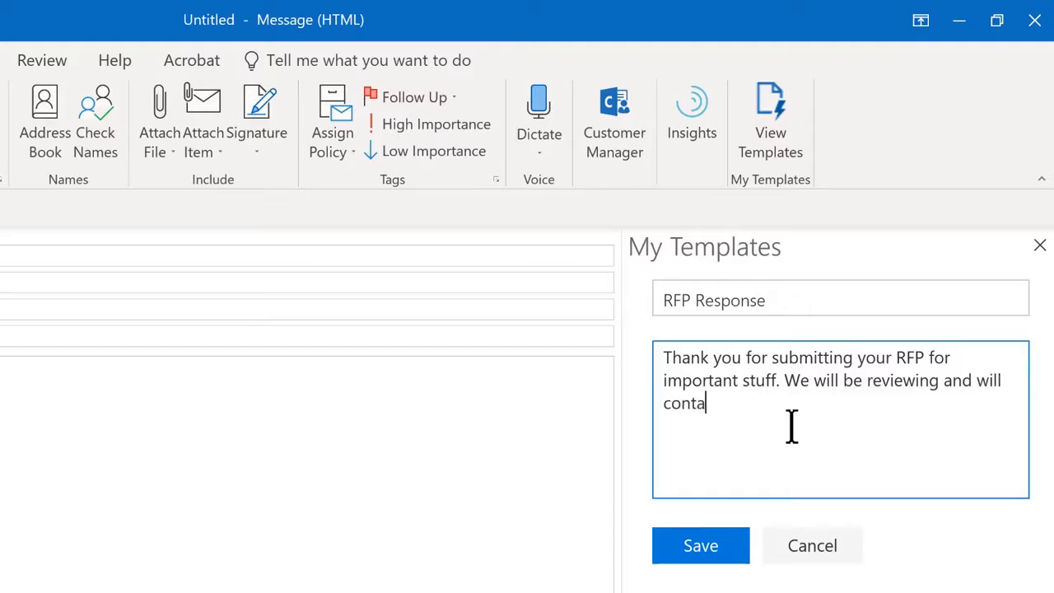
pyautogui.write('ct vendors by September')
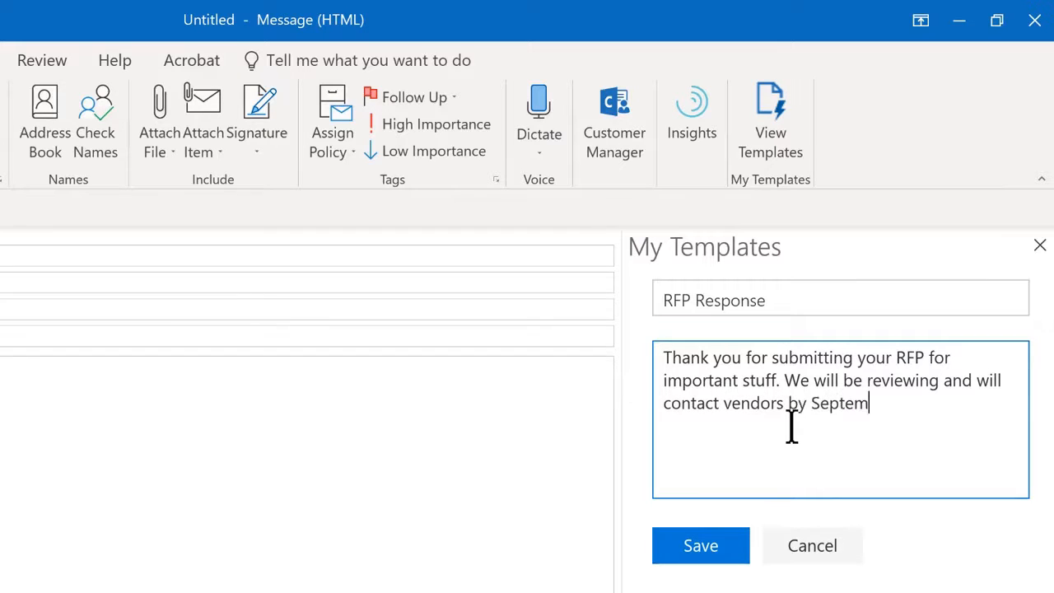
pyautogui.write(' 6.')
pyautogui.click(688, 553)
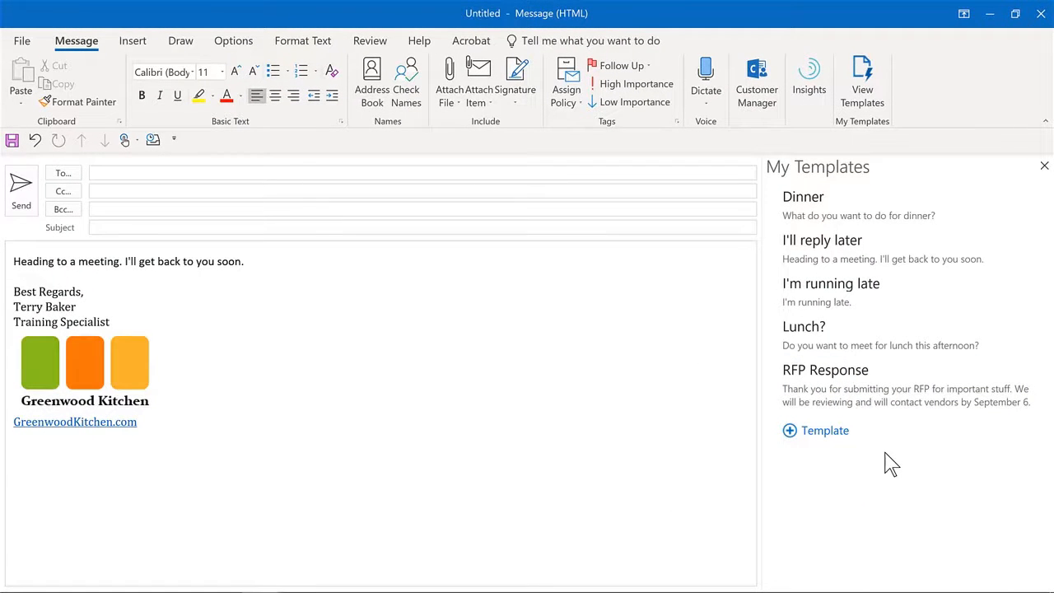
# Insert the RFP Response template into the message and place the cursor after "I'll get back to you soon.".
pyautogui.click(873, 393)
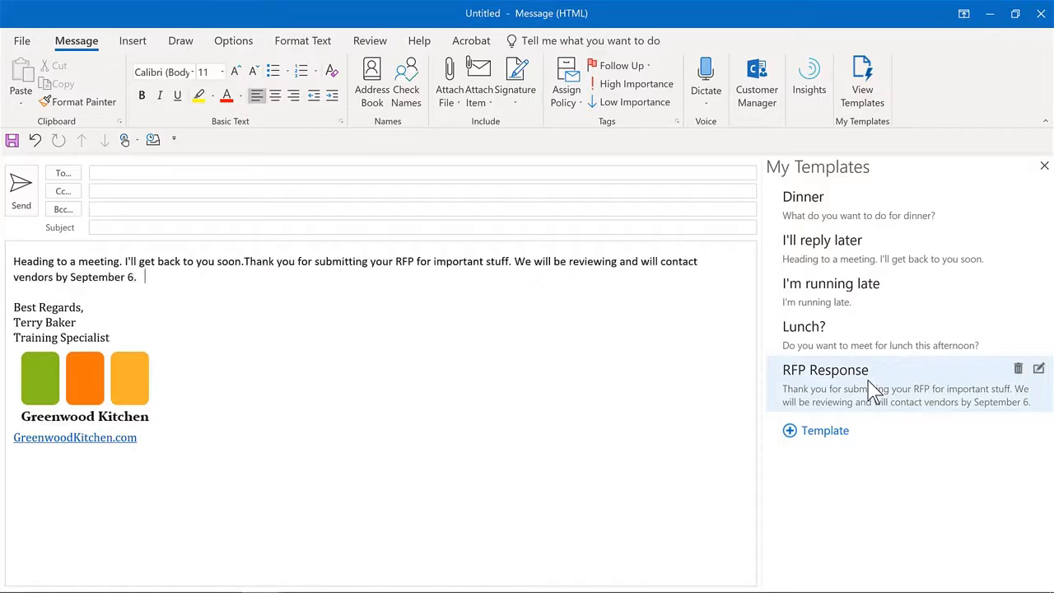
pyautogui.click(243, 260)
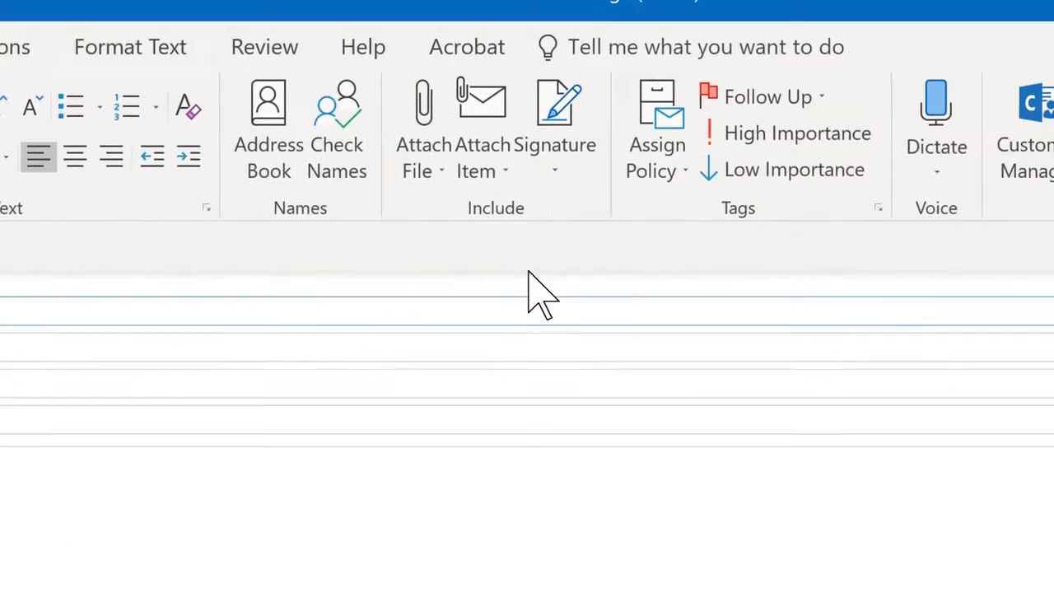
# Open the signature settings, add ", MCT" after the name in the Business signature, and save it.
pyautogui.click(554, 171)
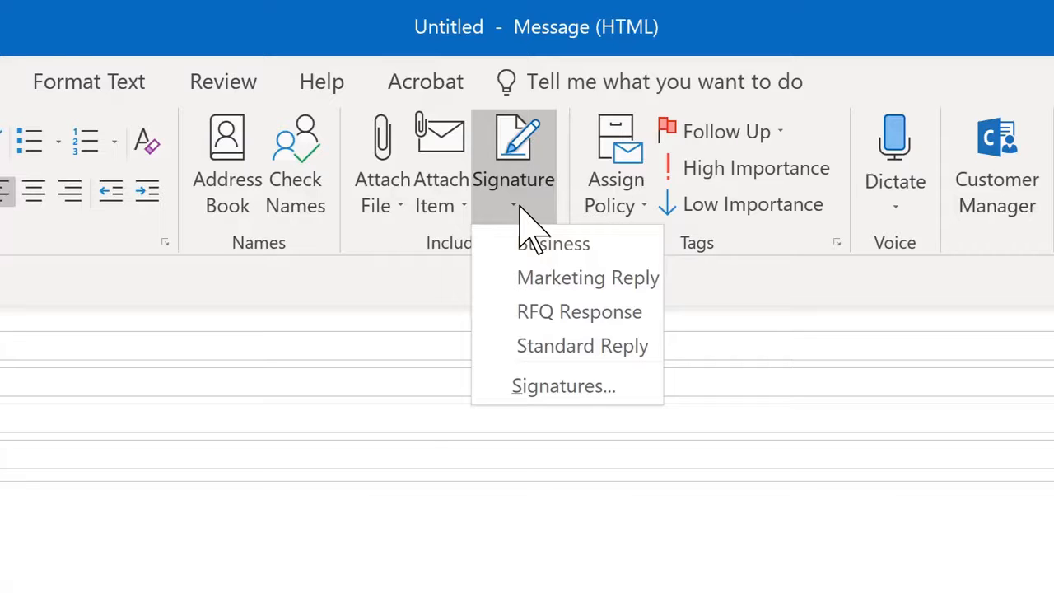
pyautogui.click(584, 389)
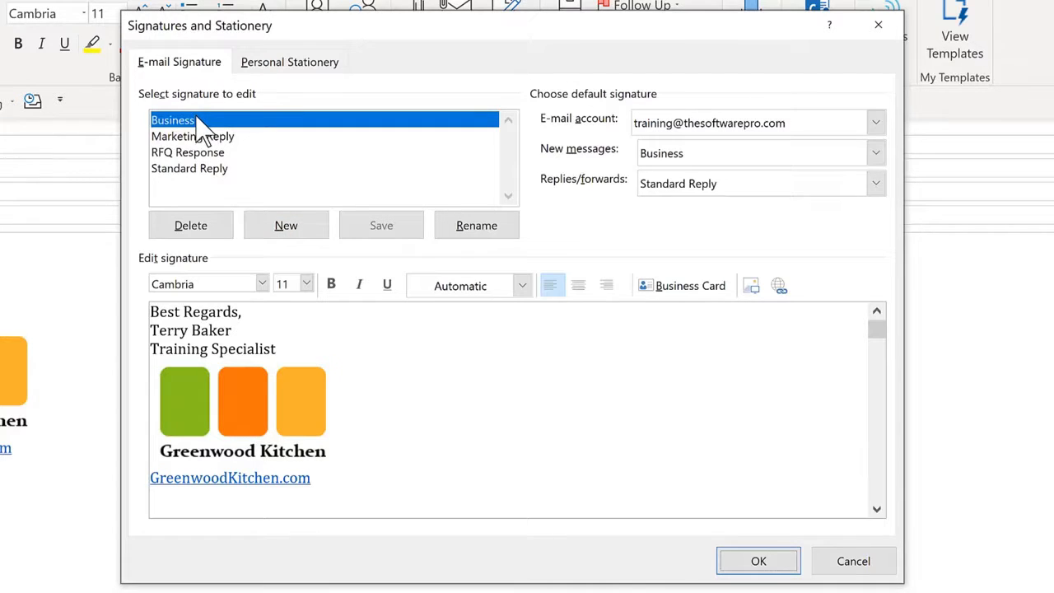
pyautogui.click(255, 330)
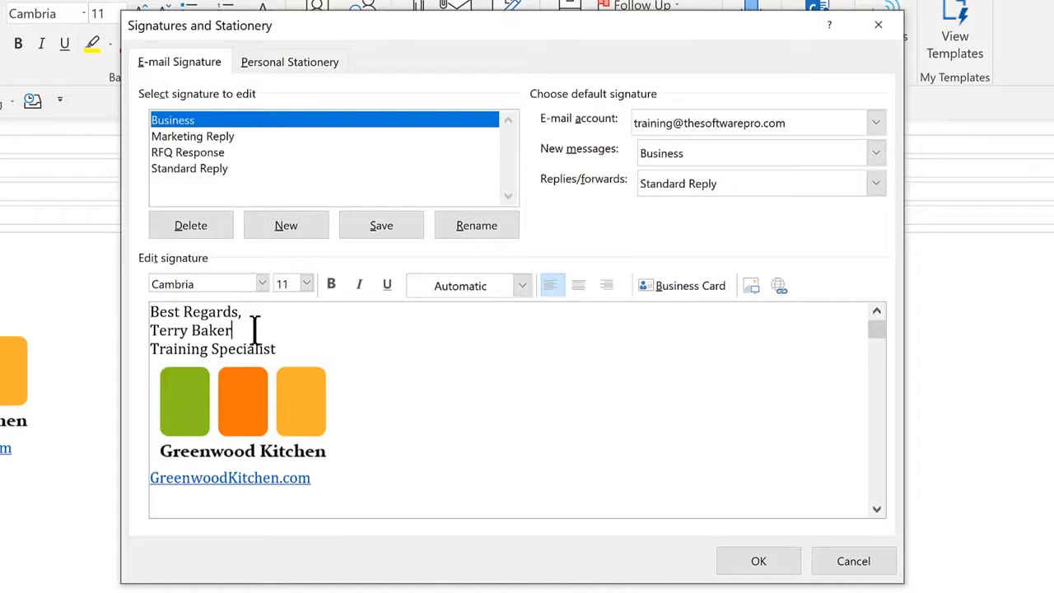
pyautogui.write(', MCT')
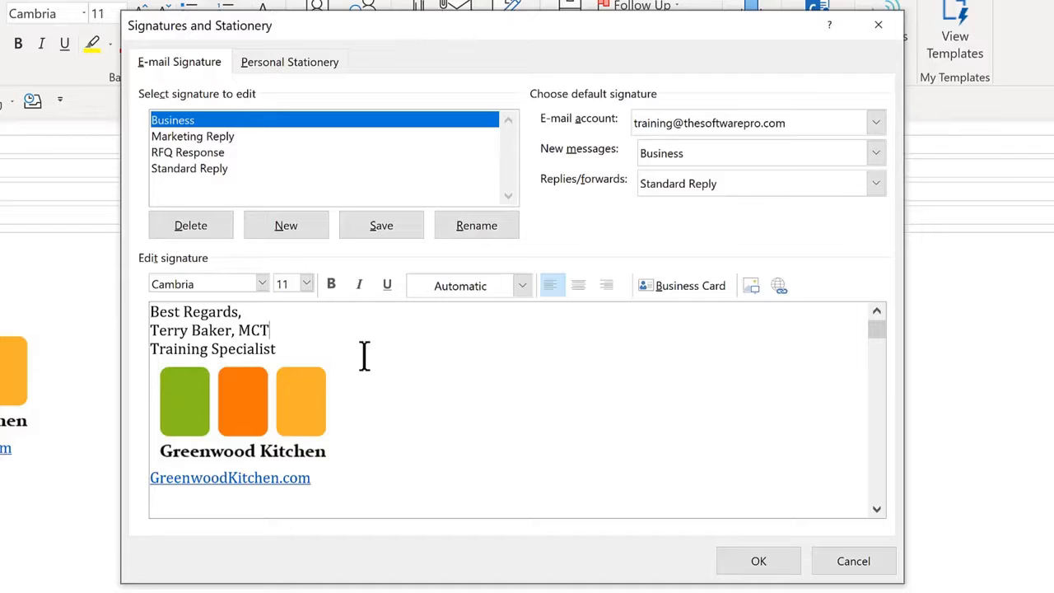
pyautogui.click(383, 234)
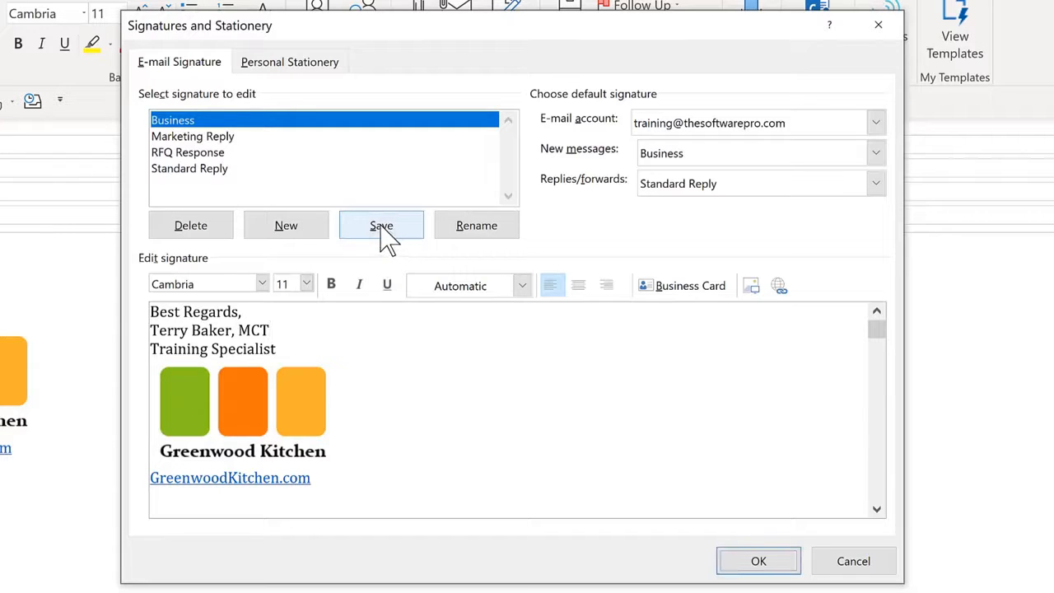
# Create a new signature named Personal containing "Thanks so much," with the sender's first name on the second line.
pyautogui.click(301, 235)
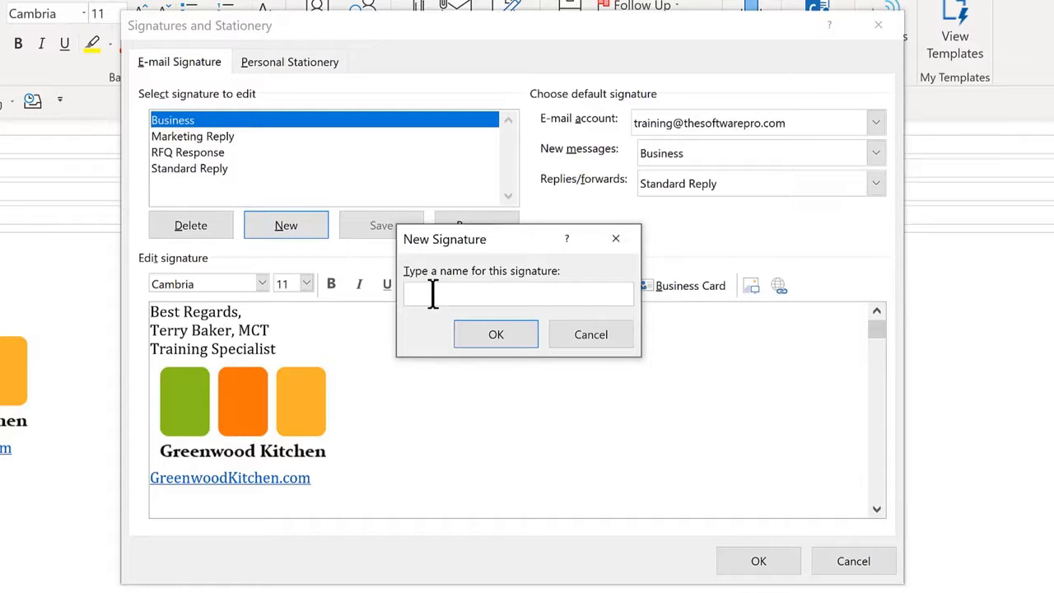
pyautogui.write('Personal')
pyautogui.click(494, 337)
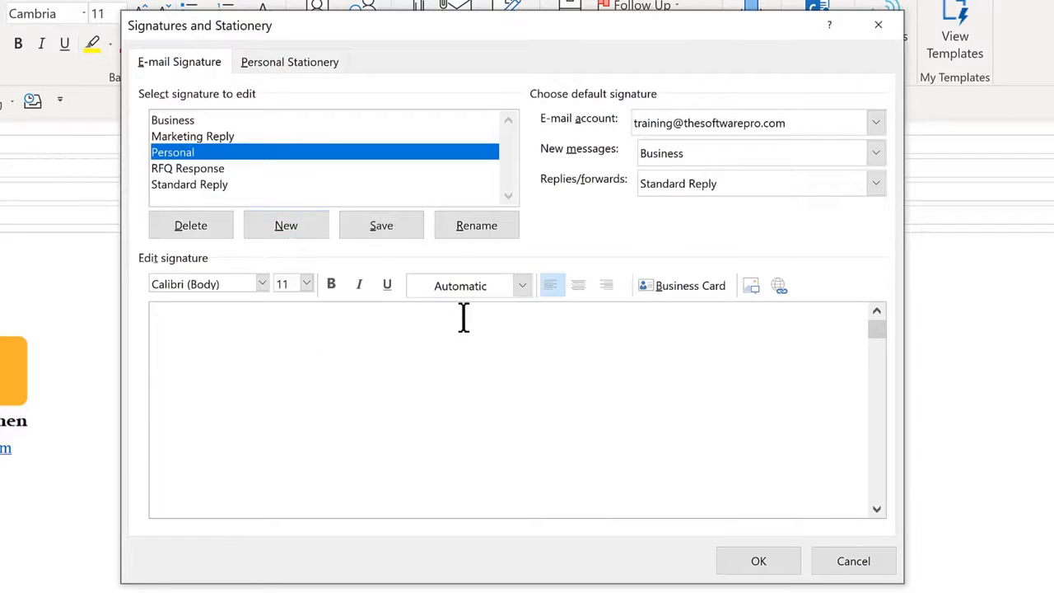
pyautogui.write('Thanks so much,')
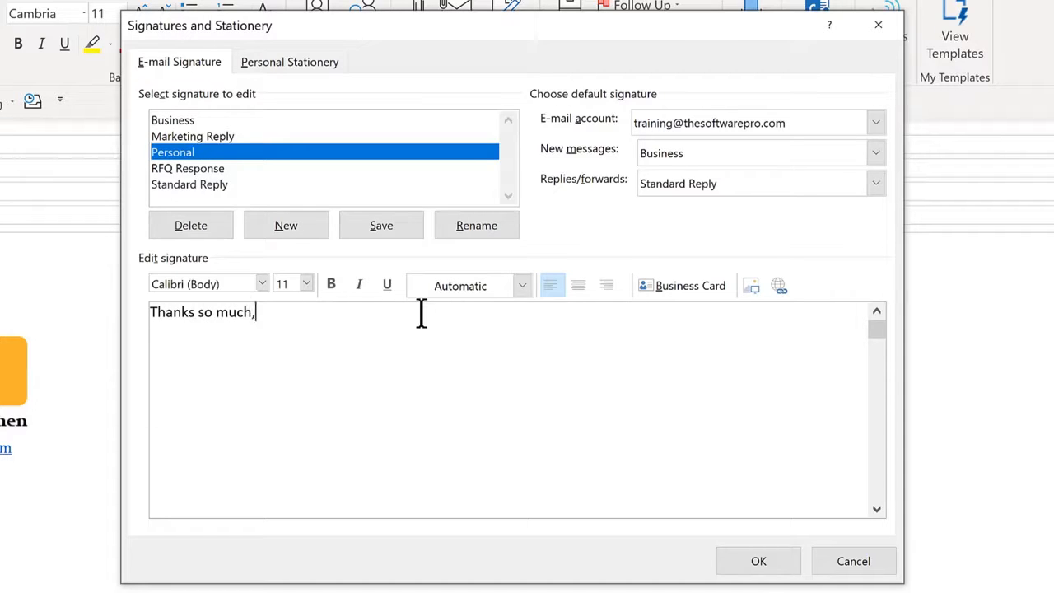
pyautogui.press('Return')
pyautogui.write('Terry')
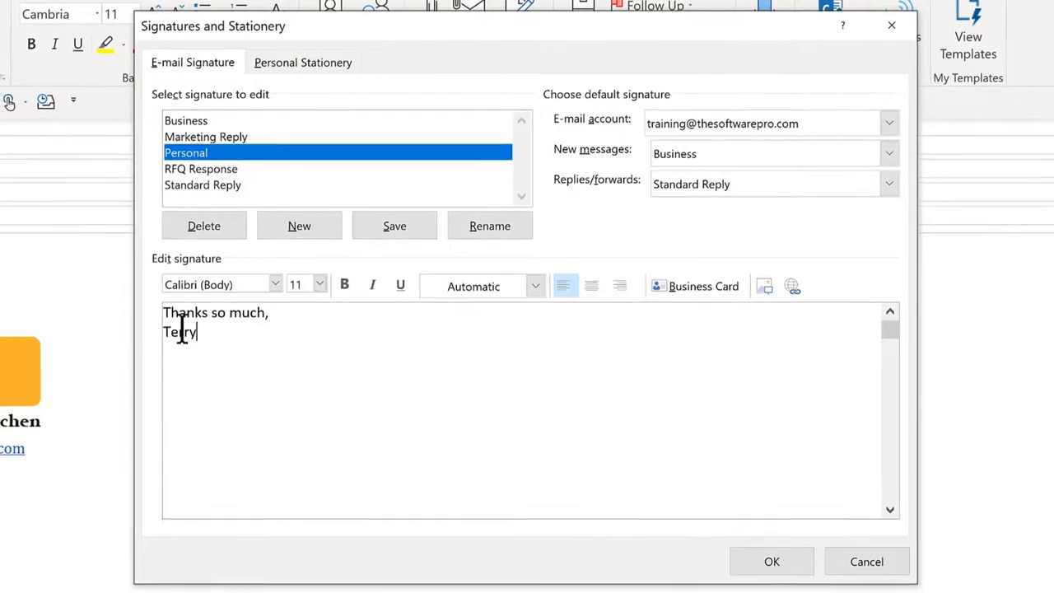
# Set the font of both lines of the Personal signature to Cambria.
pyautogui.moveTo(182, 329); pyautogui.dragTo(144, 307)
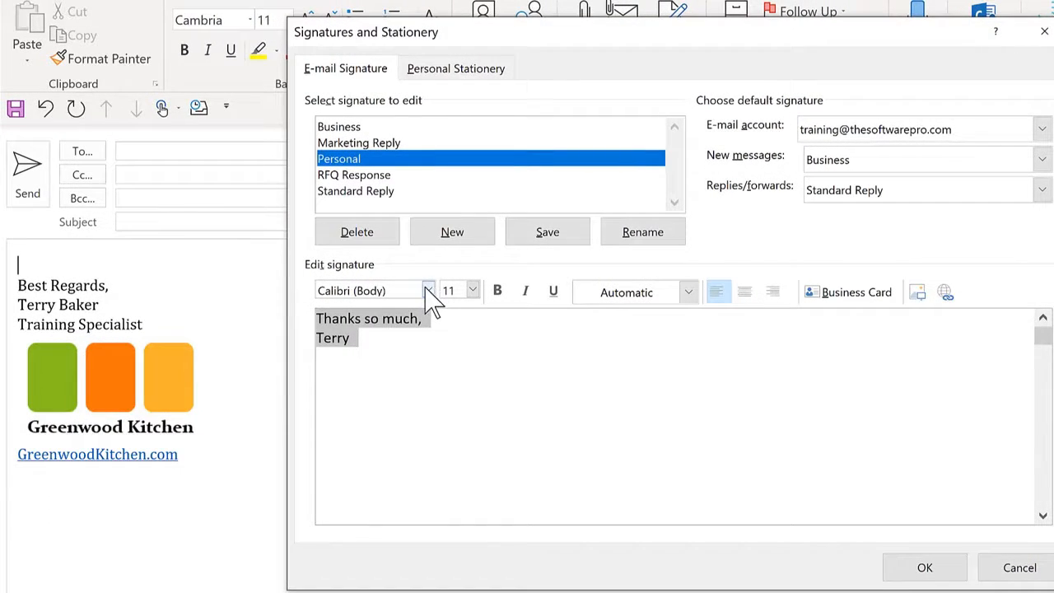
pyautogui.click(428, 291)
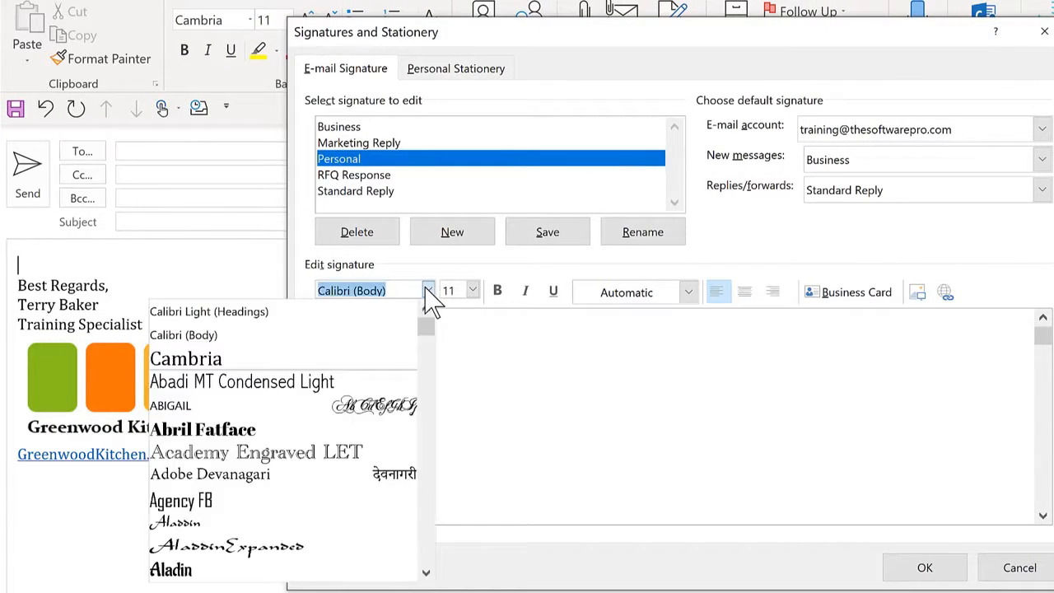
pyautogui.click(387, 368)
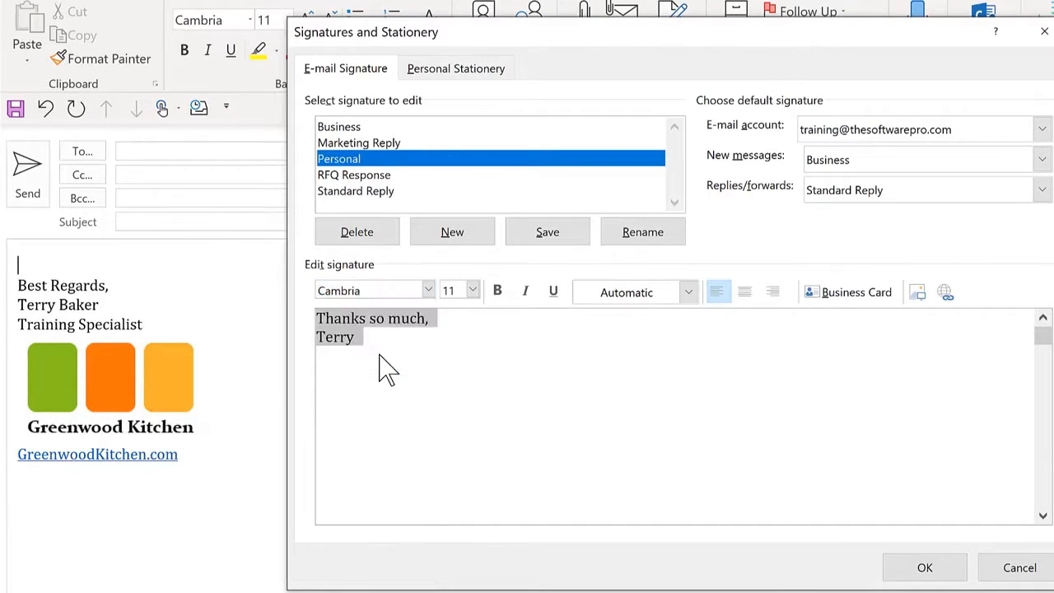
pyautogui.click(454, 318)
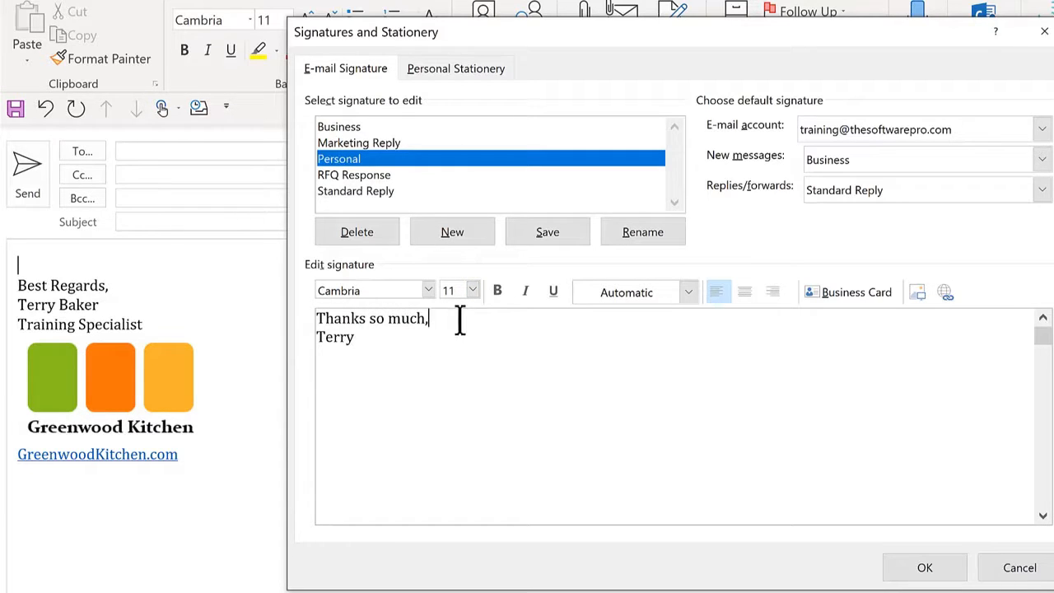
# Make the first name in the Personal signature bold and italic, and save the signature.
pyautogui.moveTo(377, 340); pyautogui.dragTo(321, 336)
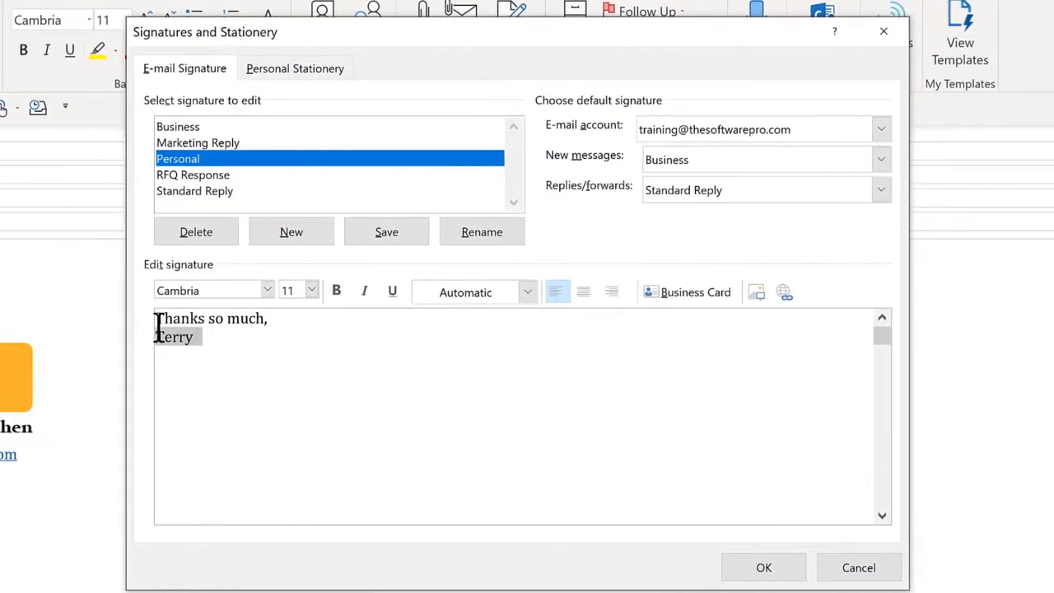
pyautogui.click(336, 292)
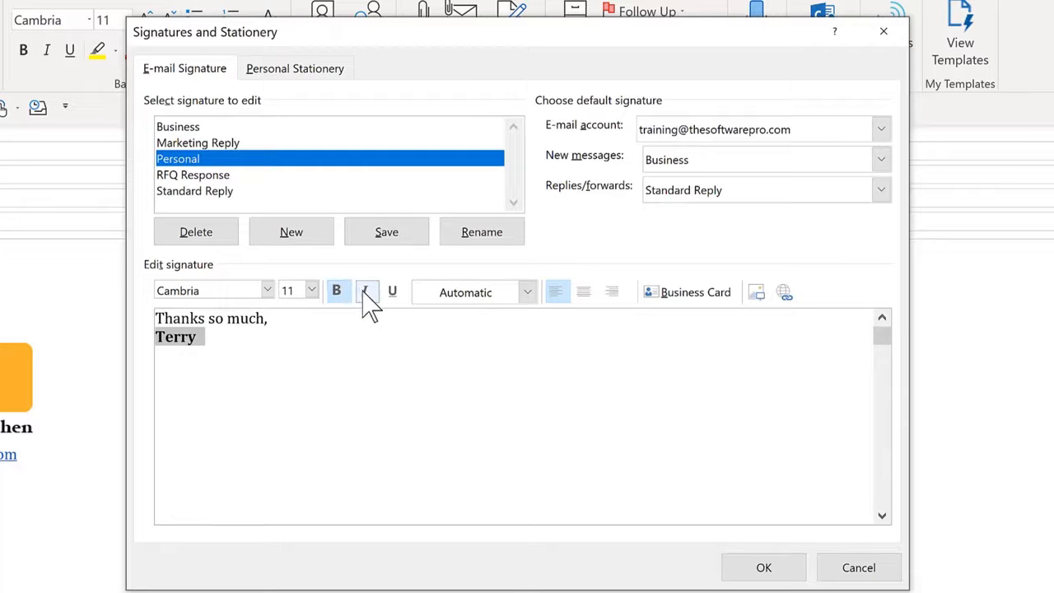
pyautogui.click(365, 293)
pyautogui.click(272, 333)
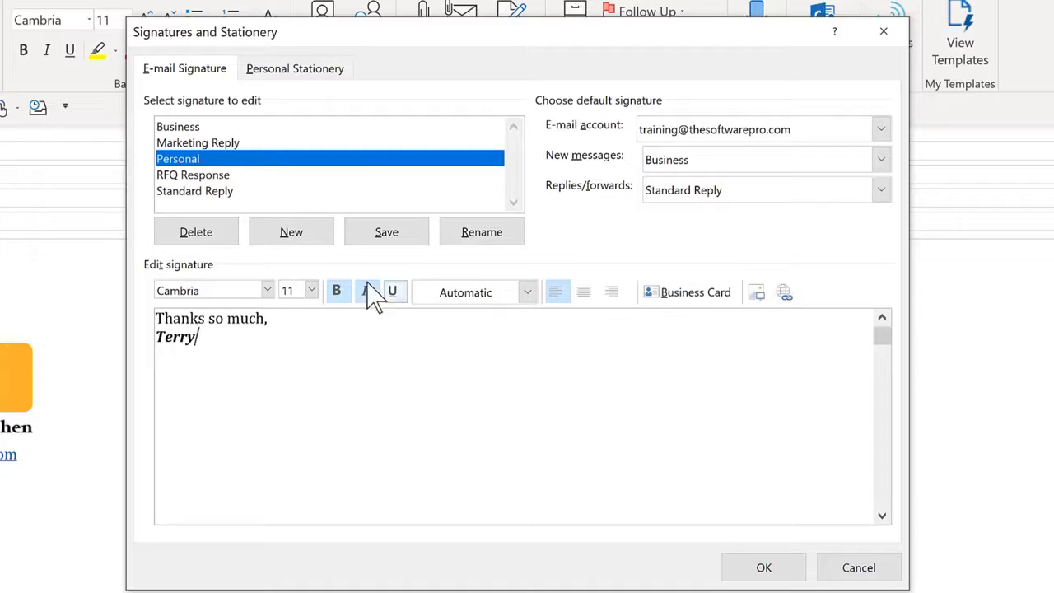
pyautogui.click(375, 245)
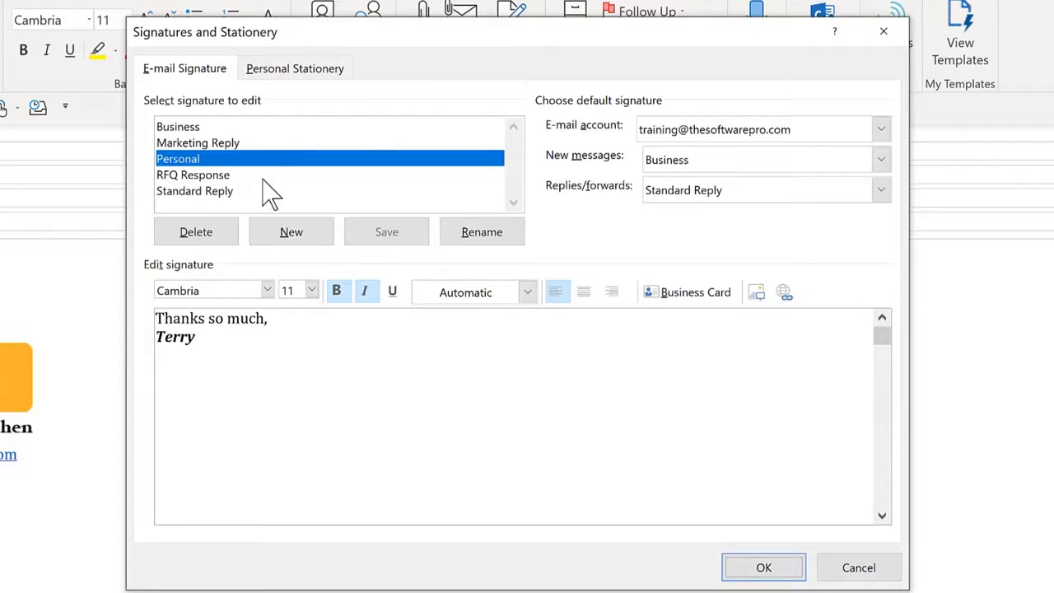
# Review the e-mail accounts available for default signatures and the Standard Reply signature's text, and accept the signature settings.
pyautogui.click(881, 130)
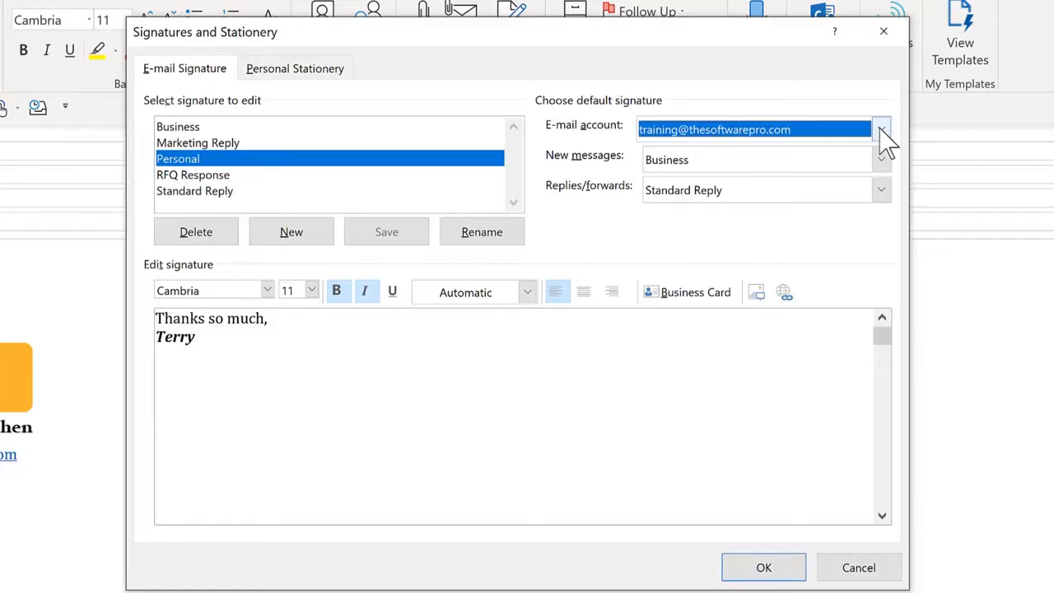
pyautogui.click(881, 130)
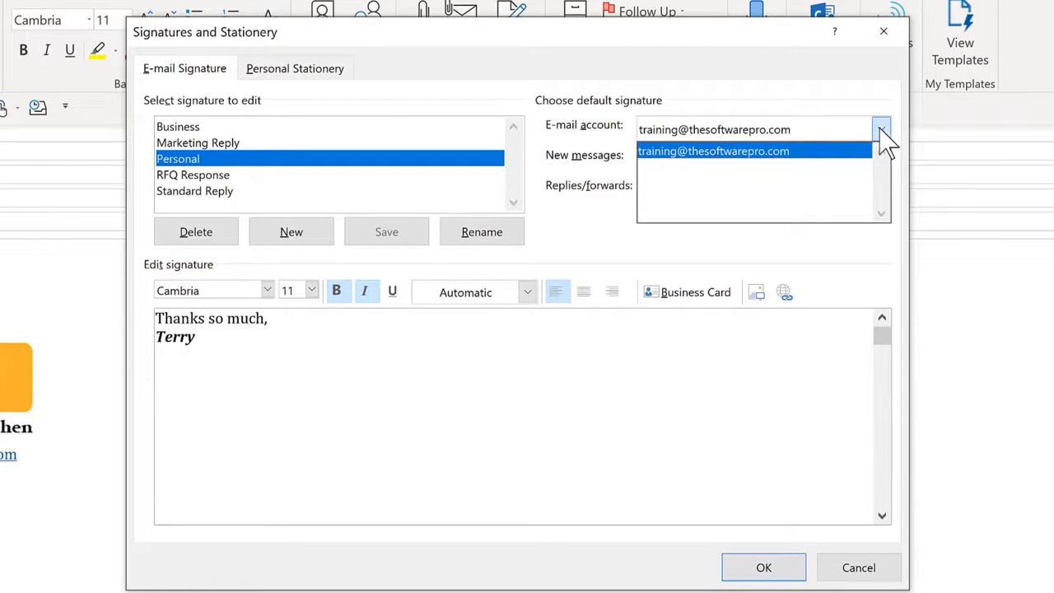
pyautogui.click(879, 130)
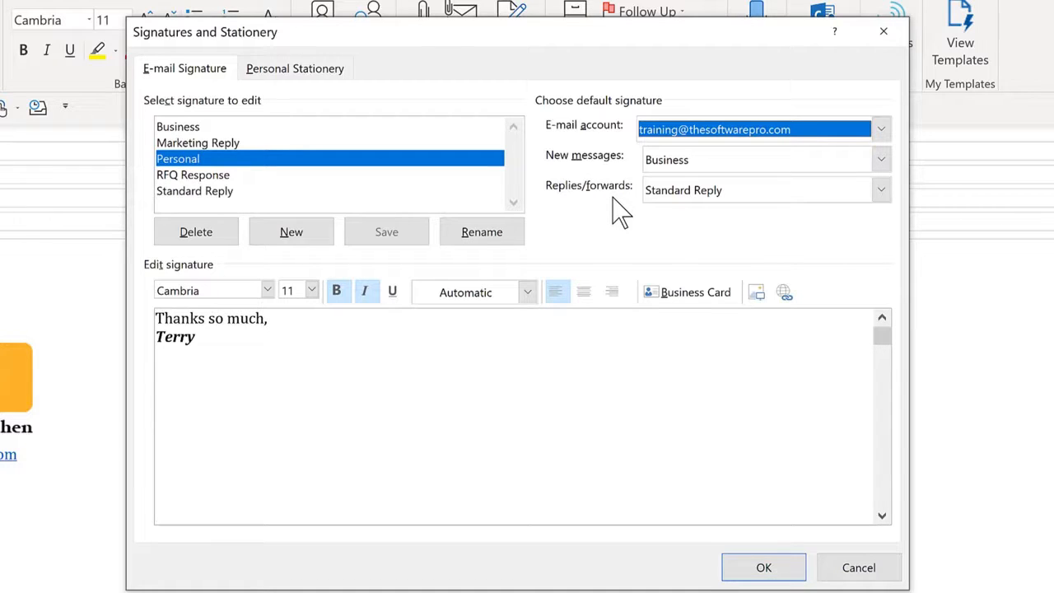
pyautogui.click(219, 194)
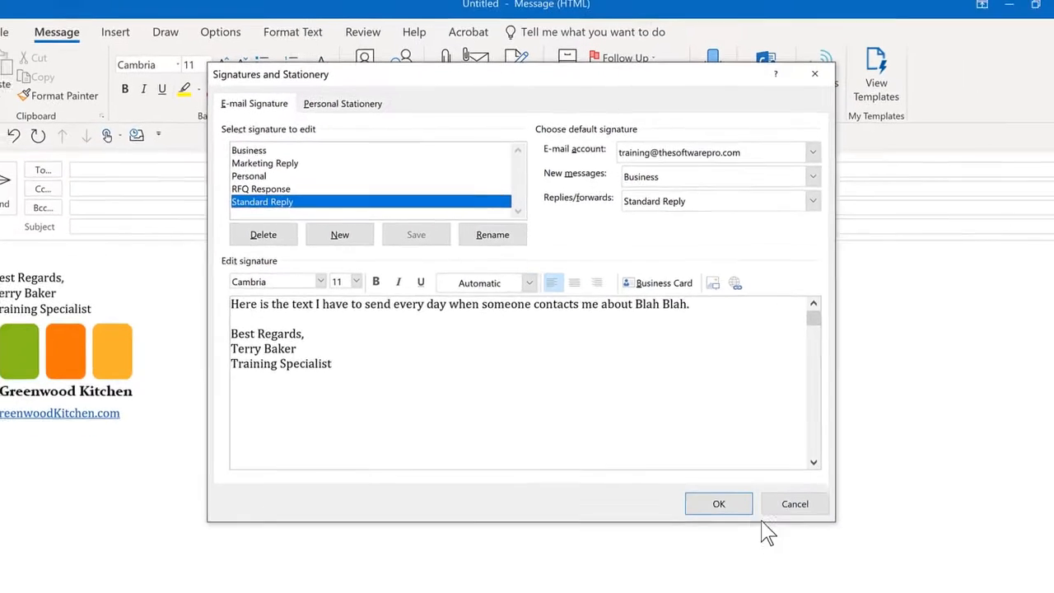
pyautogui.click(764, 568)
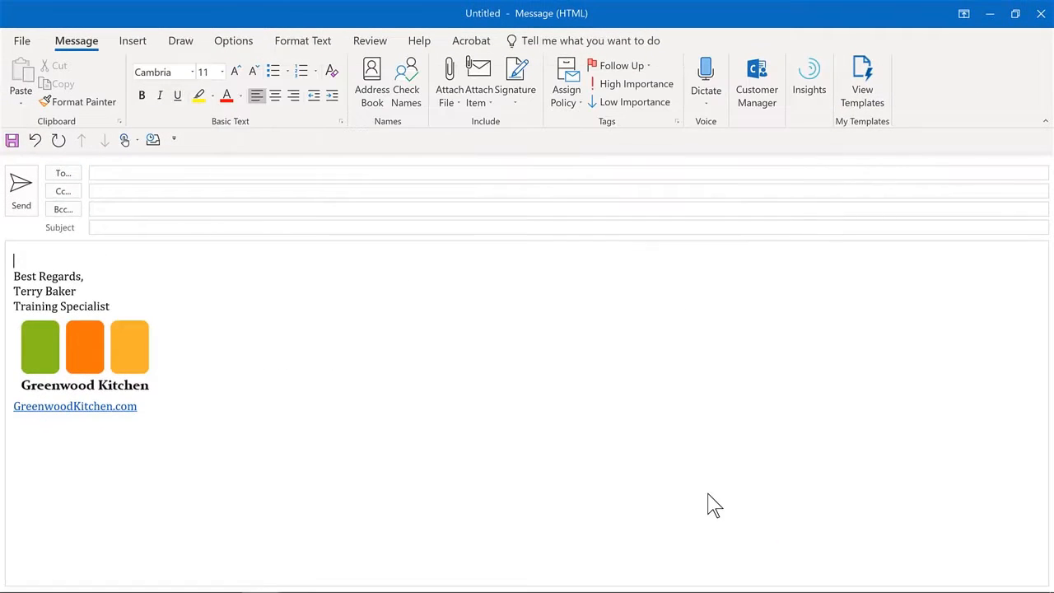
# Replace the default signature in the untitled message with the Personal signature.
pyautogui.click(515, 103)
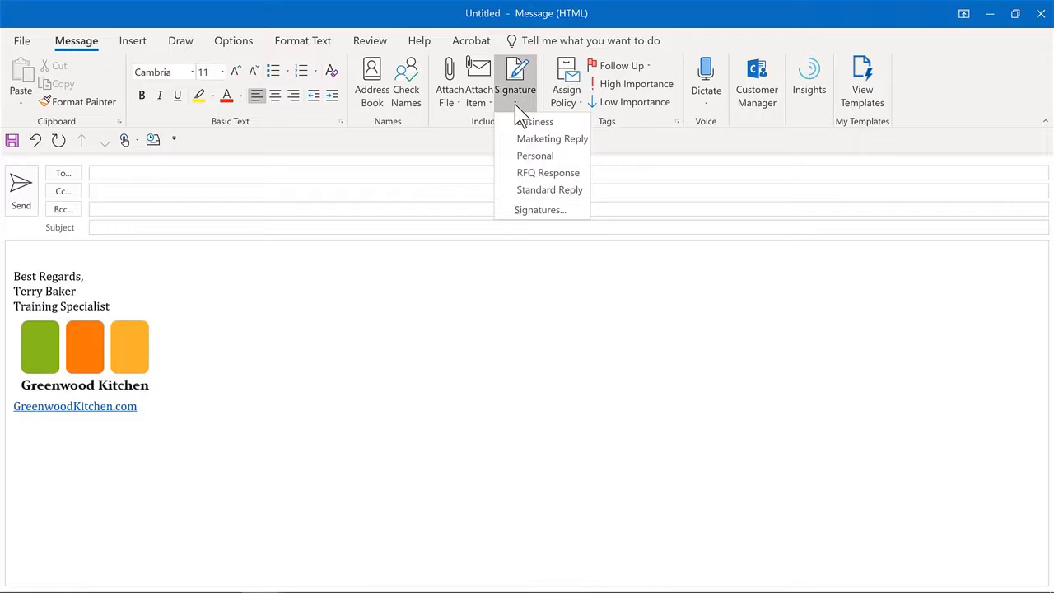
pyautogui.click(546, 156)
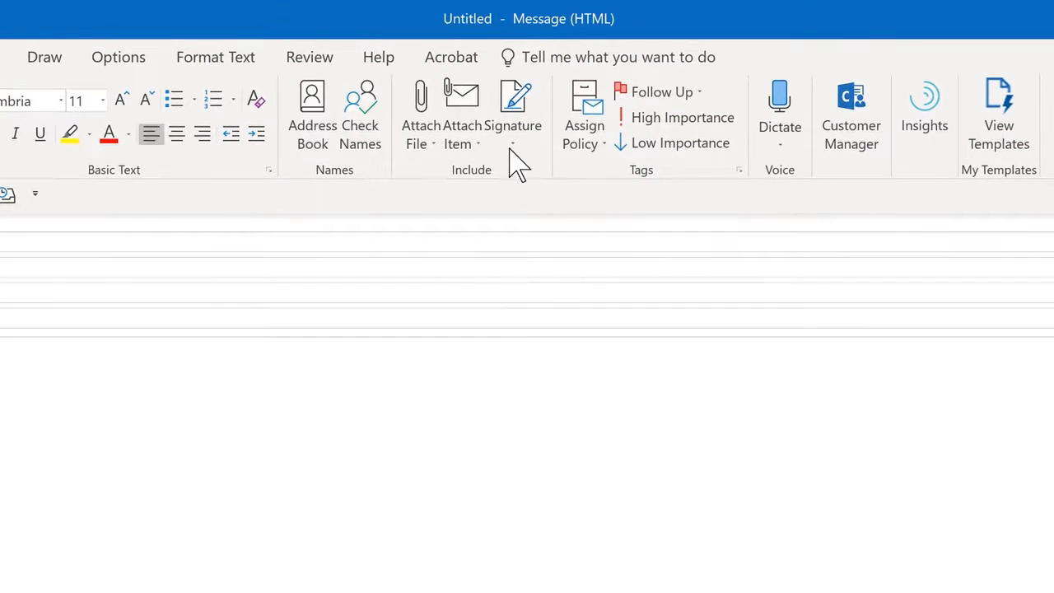
# Reopen the signature settings, examine the Marketing Reply and RFQ Response signatures, and leave without changing anything.
pyautogui.click(517, 162)
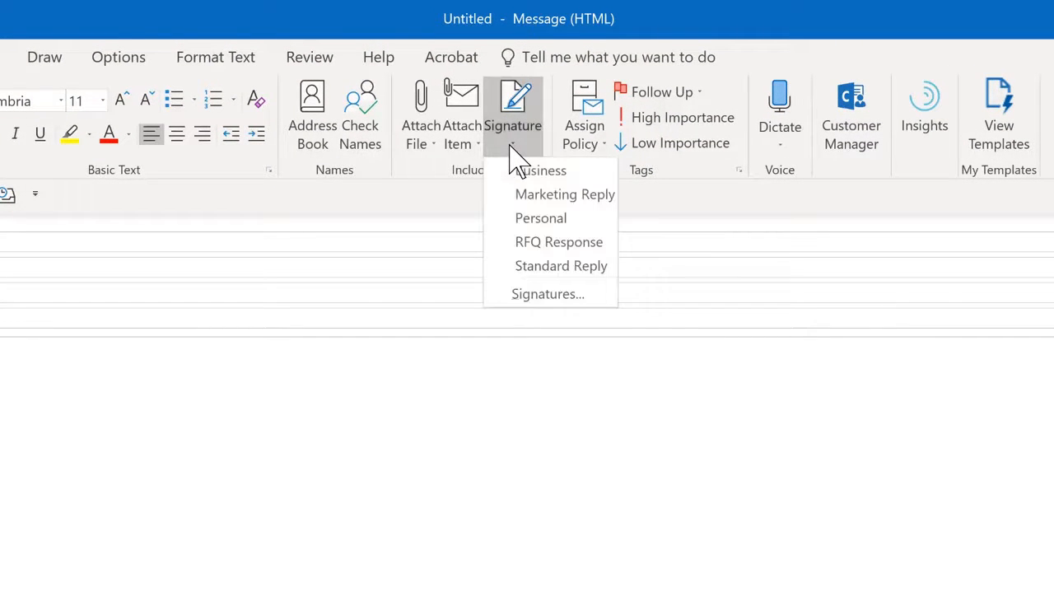
pyautogui.click(548, 294)
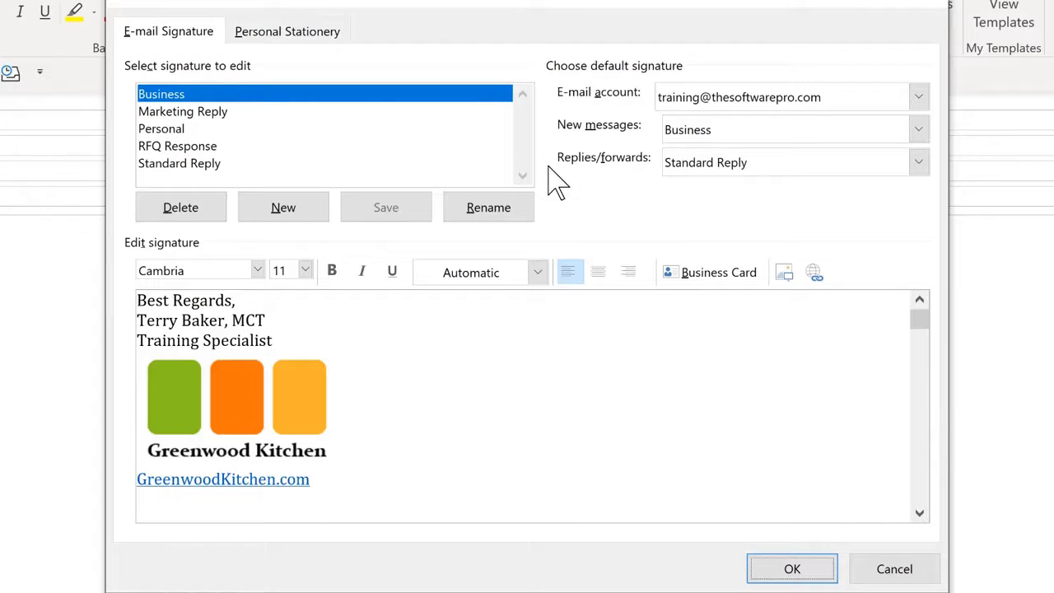
pyautogui.click(229, 117)
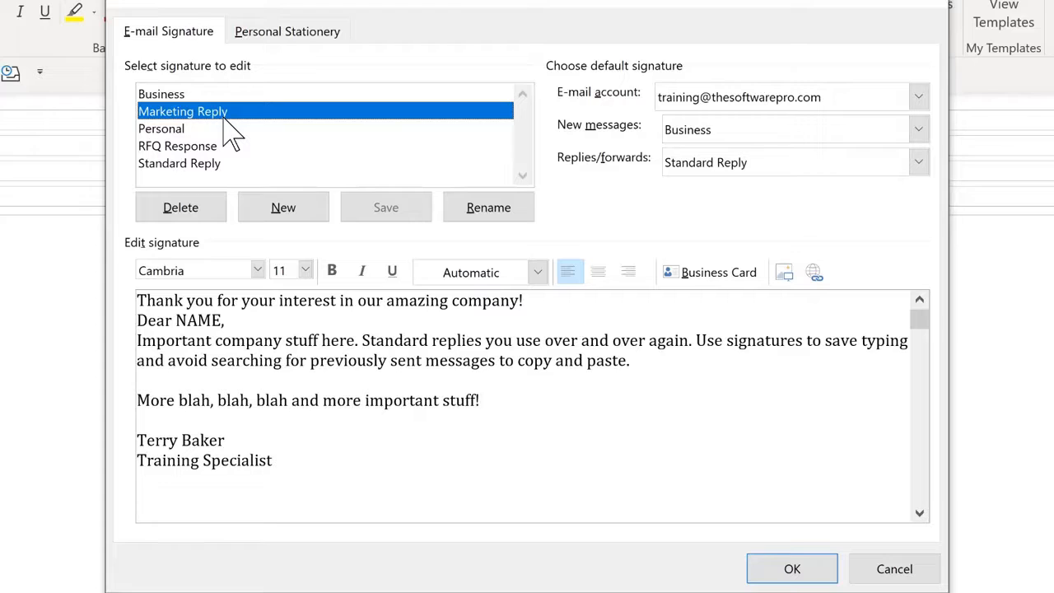
pyautogui.moveTo(136, 301); pyautogui.dragTo(528, 298)
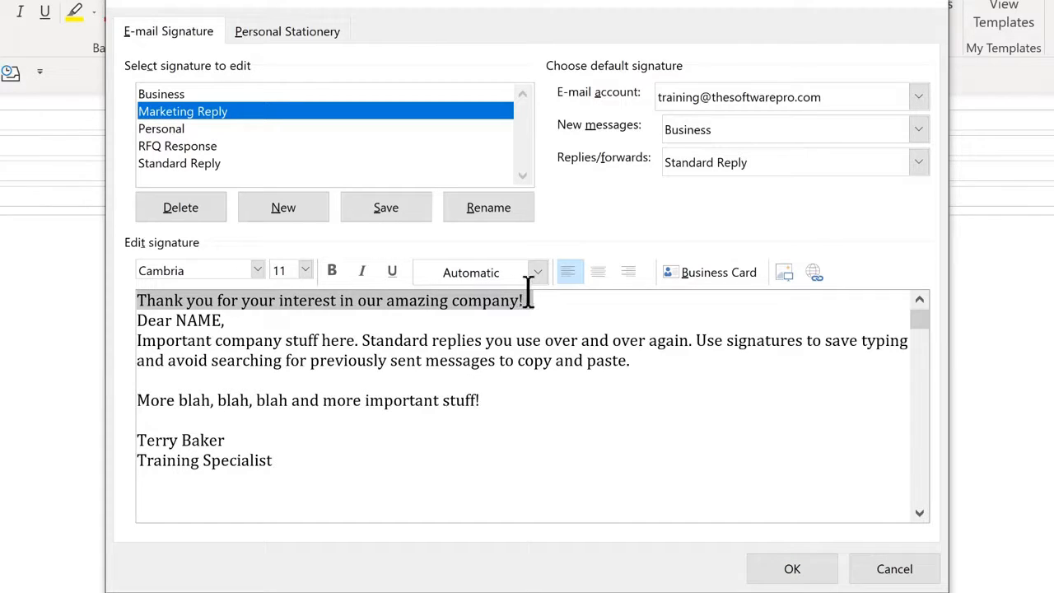
pyautogui.click(395, 313)
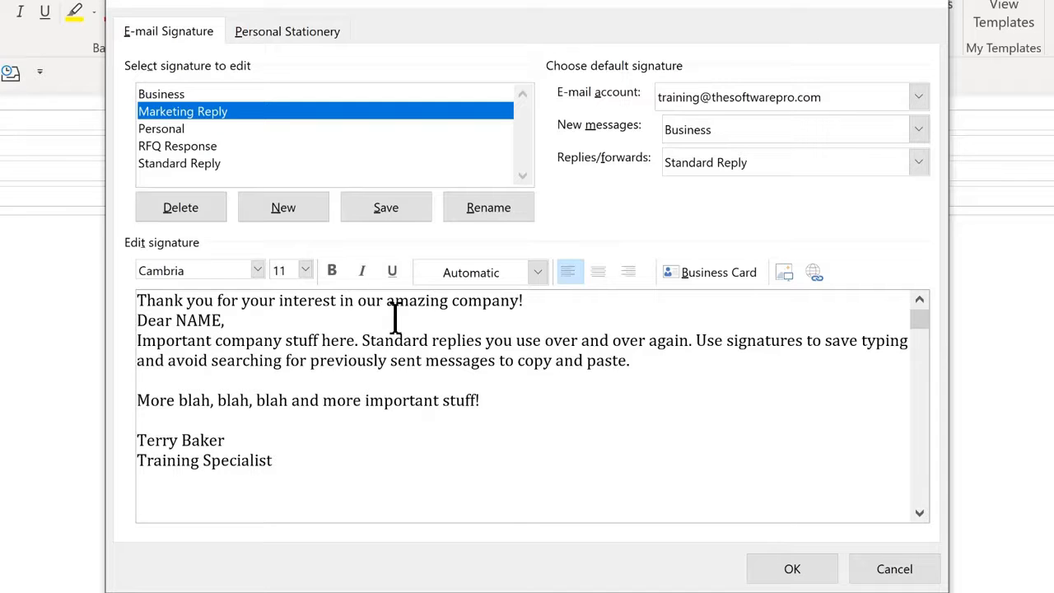
pyautogui.click(173, 149)
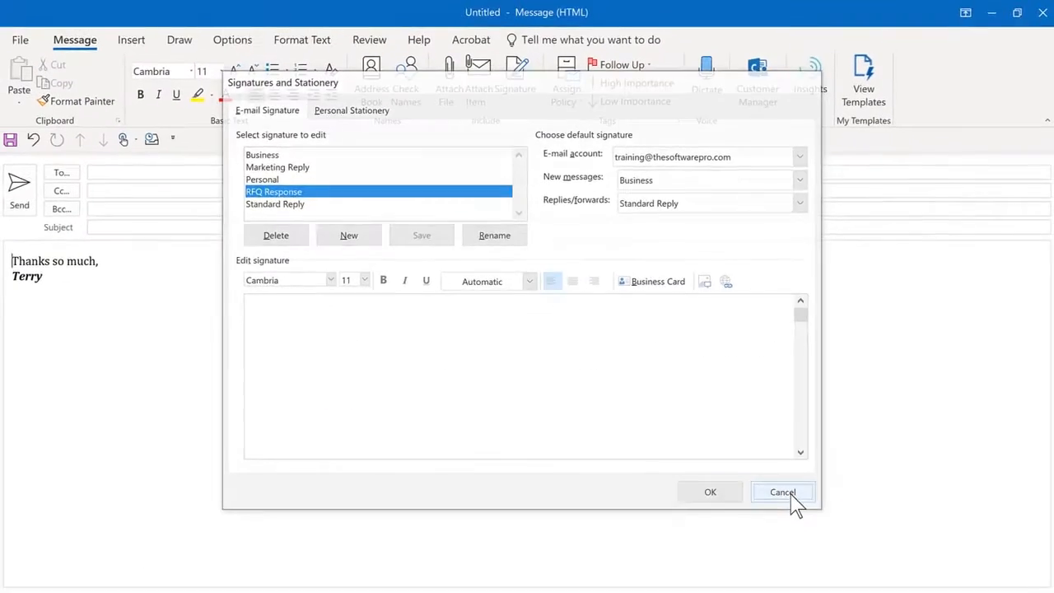
pyautogui.click(856, 541)
# Switch the message to the Marketing Reply signature and move its first line, "Thank you for your interest in our amazing company!", into the subject.
pyautogui.click(522, 100)
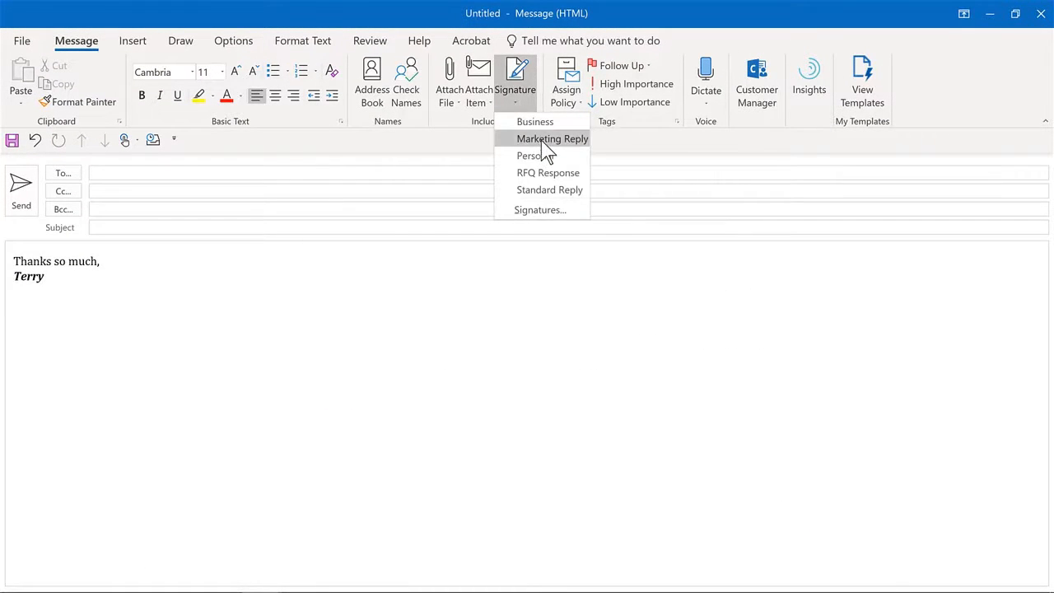
pyautogui.click(544, 140)
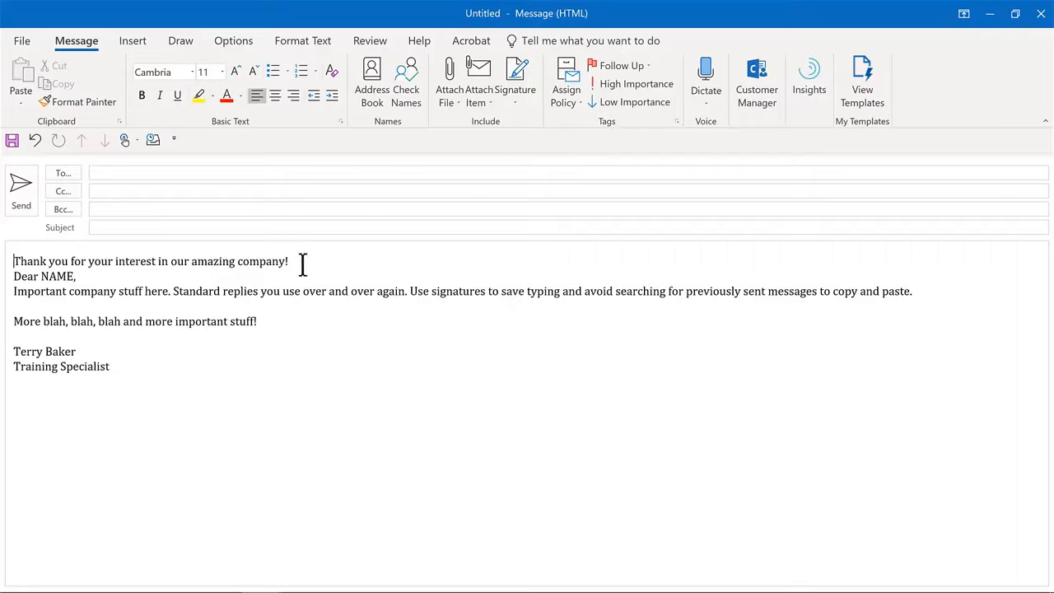
pyautogui.moveTo(302, 263); pyautogui.dragTo(14, 246)
pyautogui.hotkey('ctrl', 'c')
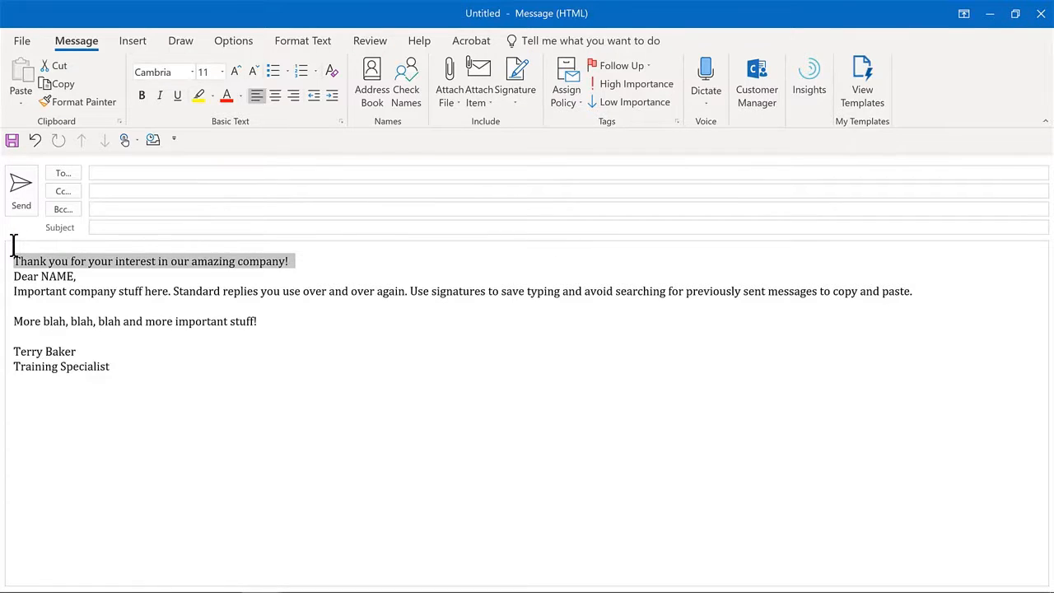
pyautogui.press('Delete')
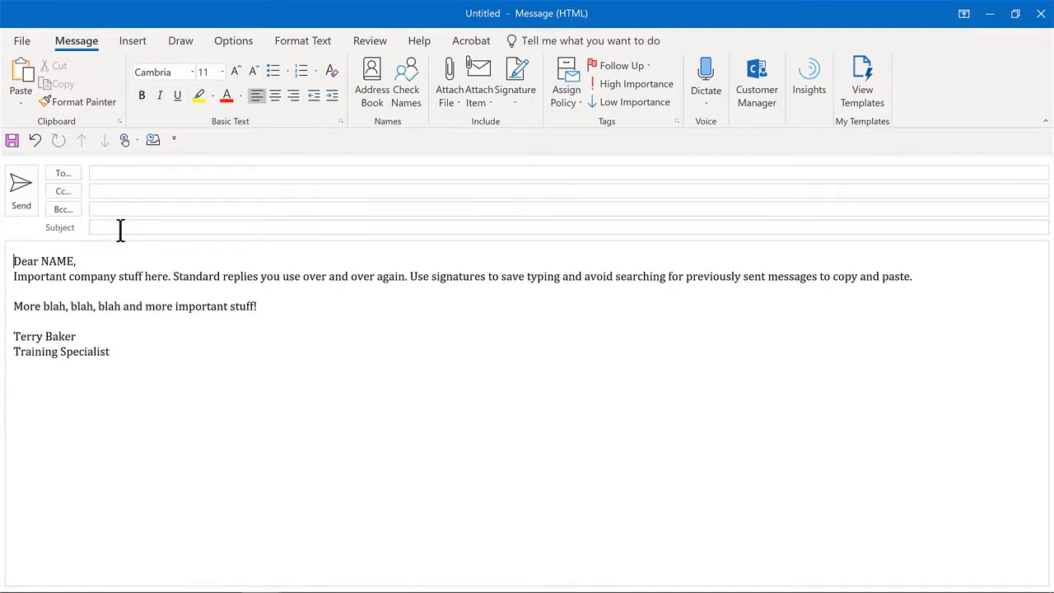
pyautogui.click(120, 231)
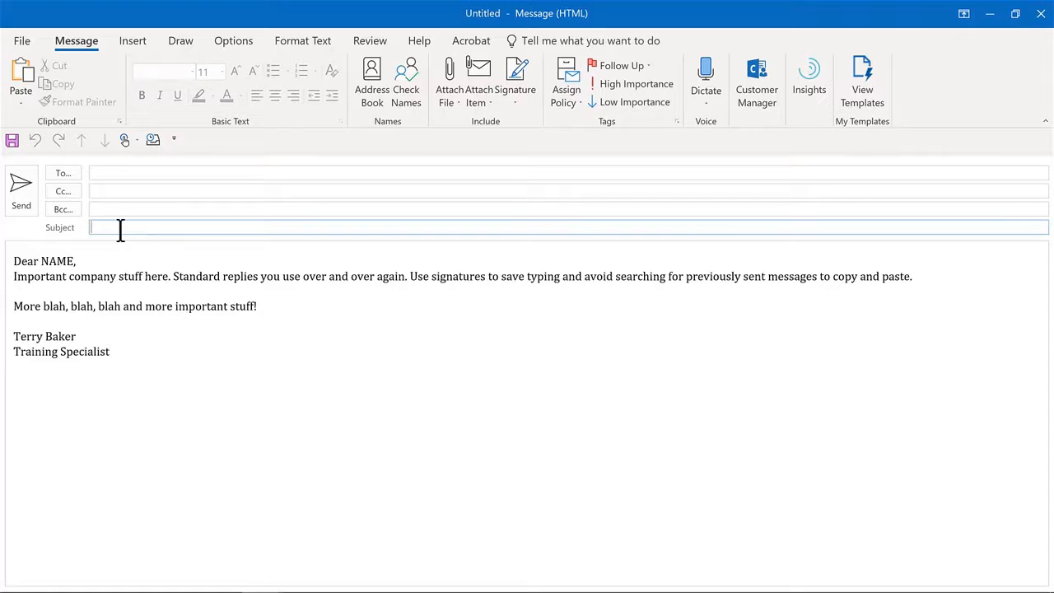
pyautogui.hotkey('ctrl', 'v')
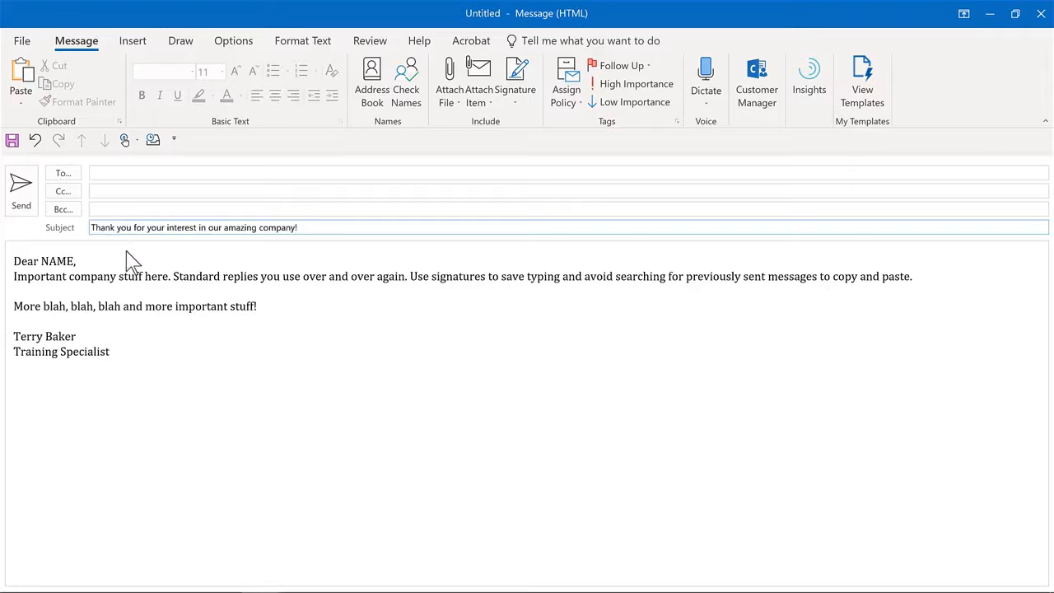
# Replace the NAME placeholder in the message's greeting with the recipient's first name.
pyautogui.click(50, 261)
pyautogui.doubleClick(49, 261)
pyautogui.write('Joe')
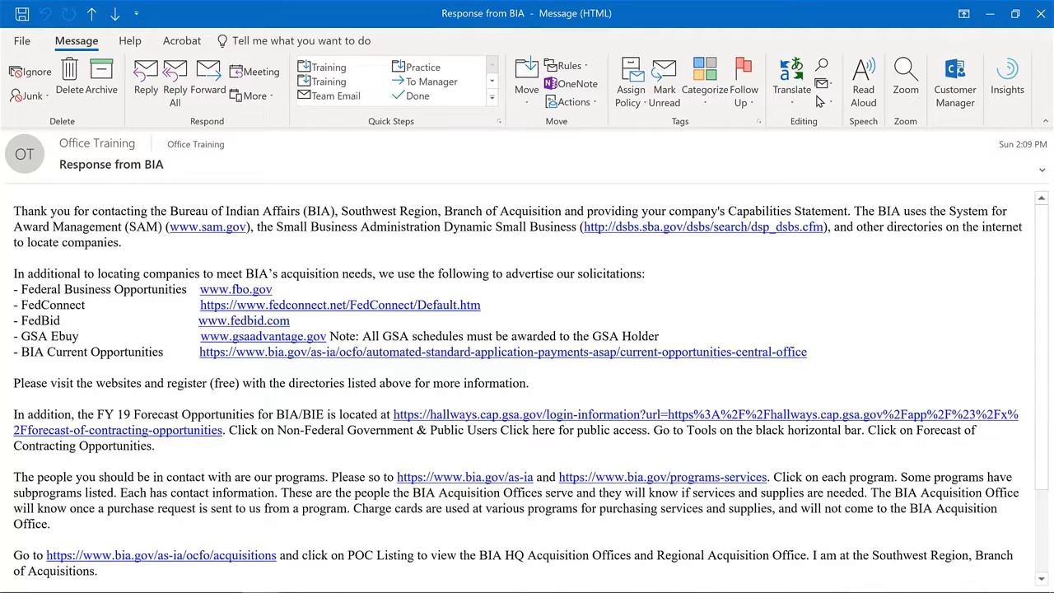
# Reply to the "Response from BIA" message and start a new Quick Part named "Supplier Resources" from the quoted message's body text.
pyautogui.click(149, 74)
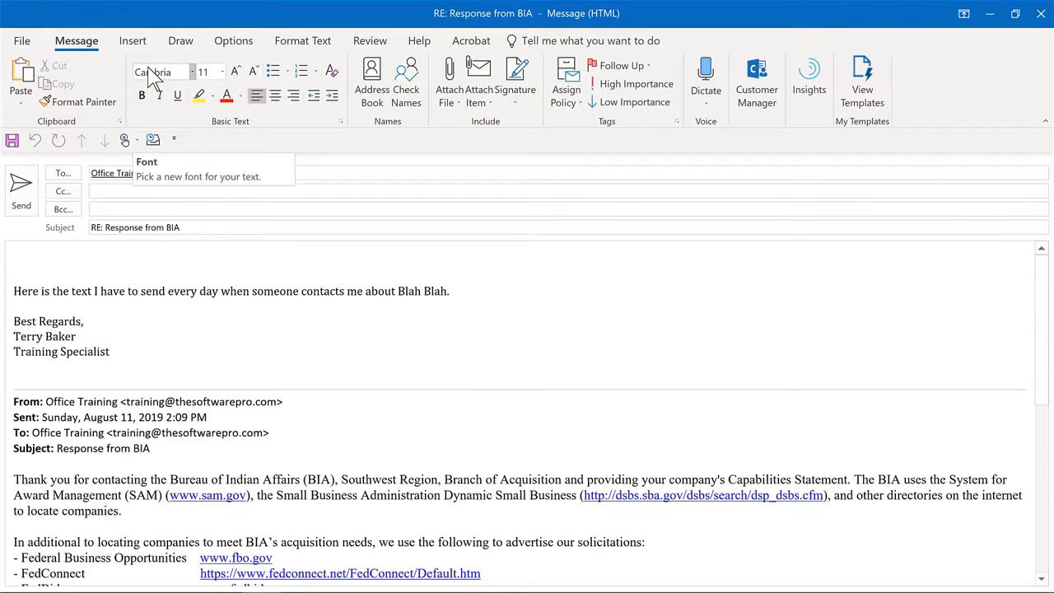
pyautogui.scroll(-4, 144, 280)
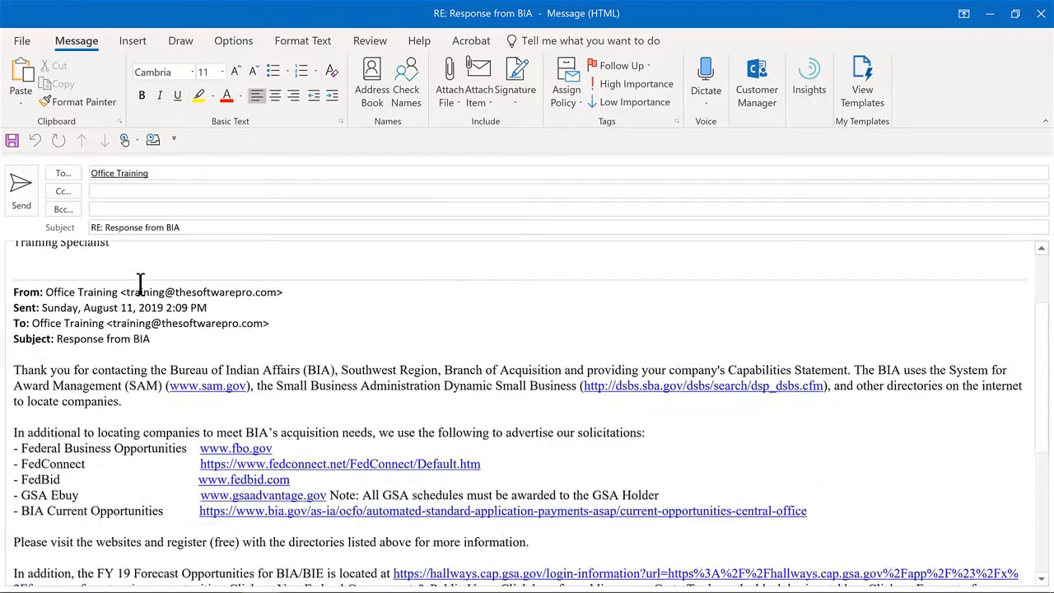
pyautogui.scroll(-1, 140, 285)
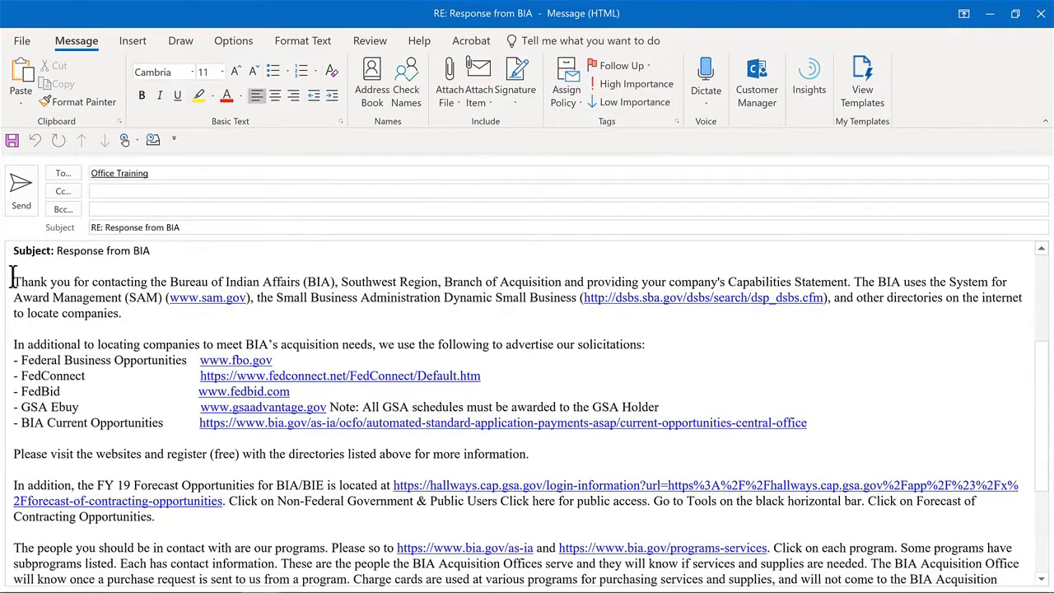
pyautogui.moveTo(18, 290); pyautogui.dragTo(468, 562)
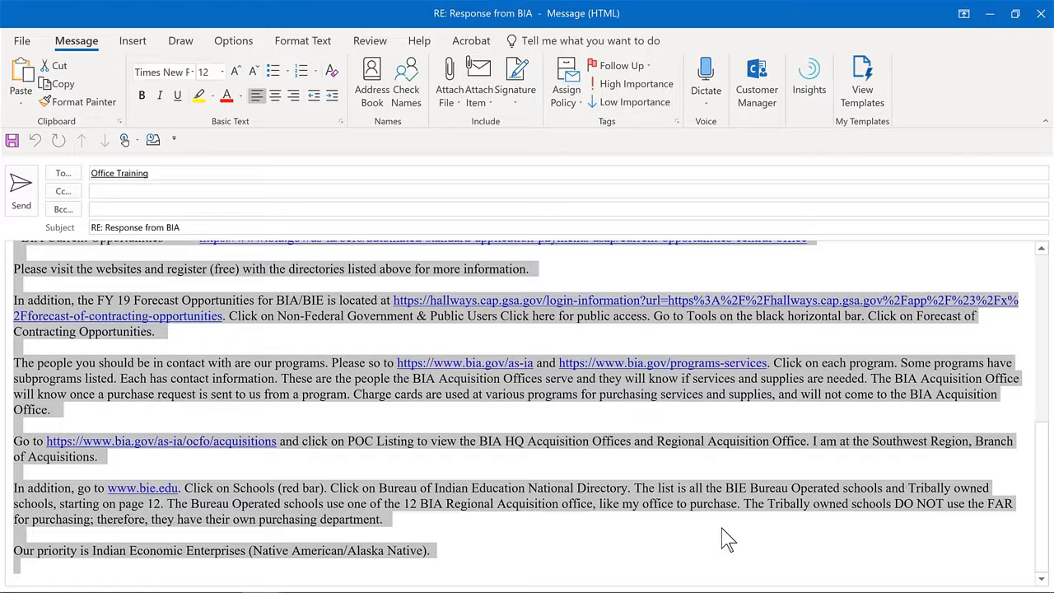
pyautogui.click(132, 43)
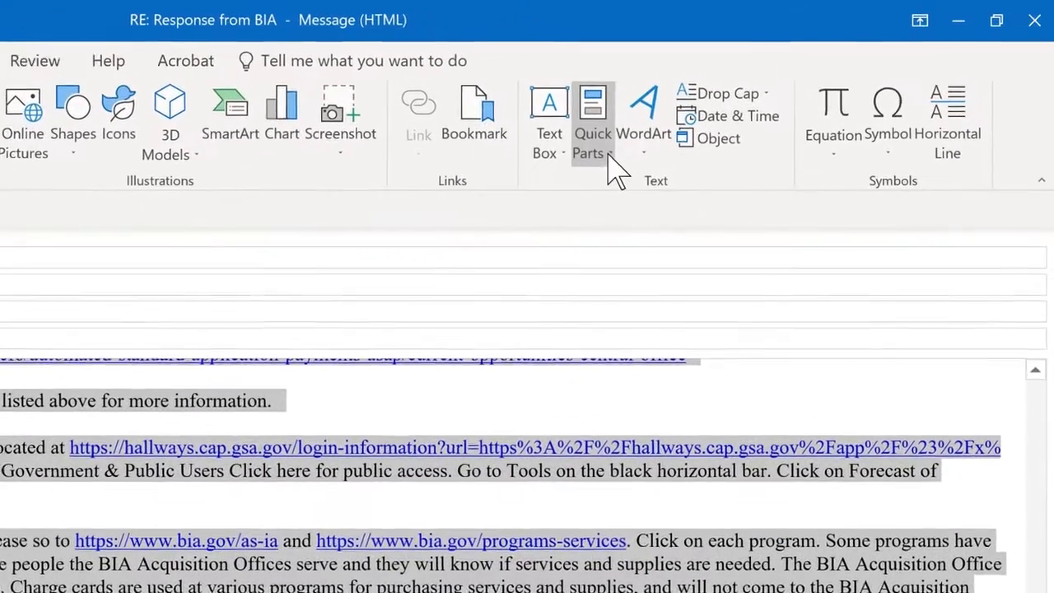
pyautogui.click(615, 169)
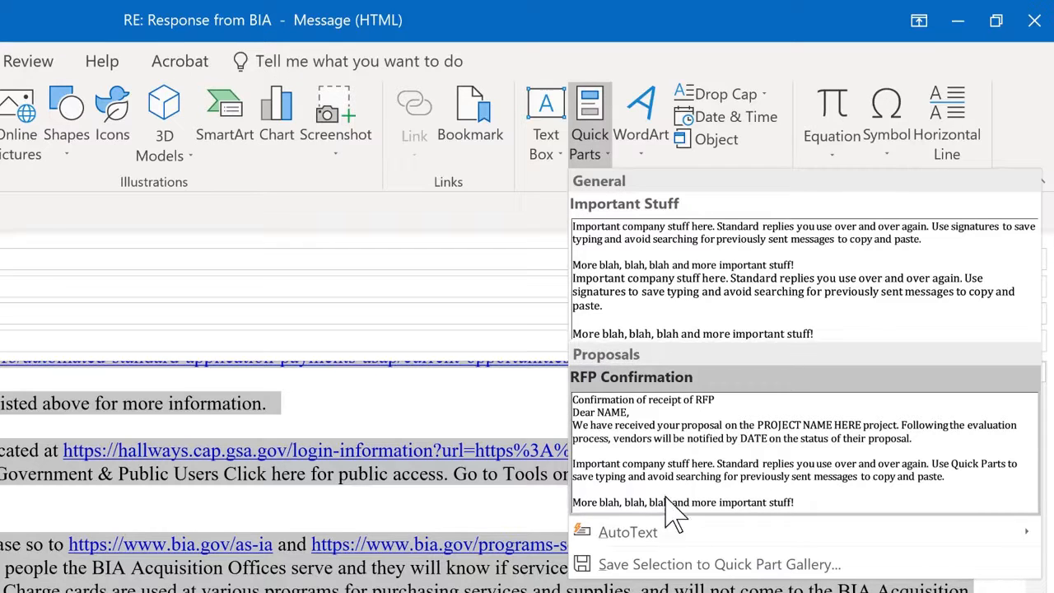
pyautogui.click(671, 565)
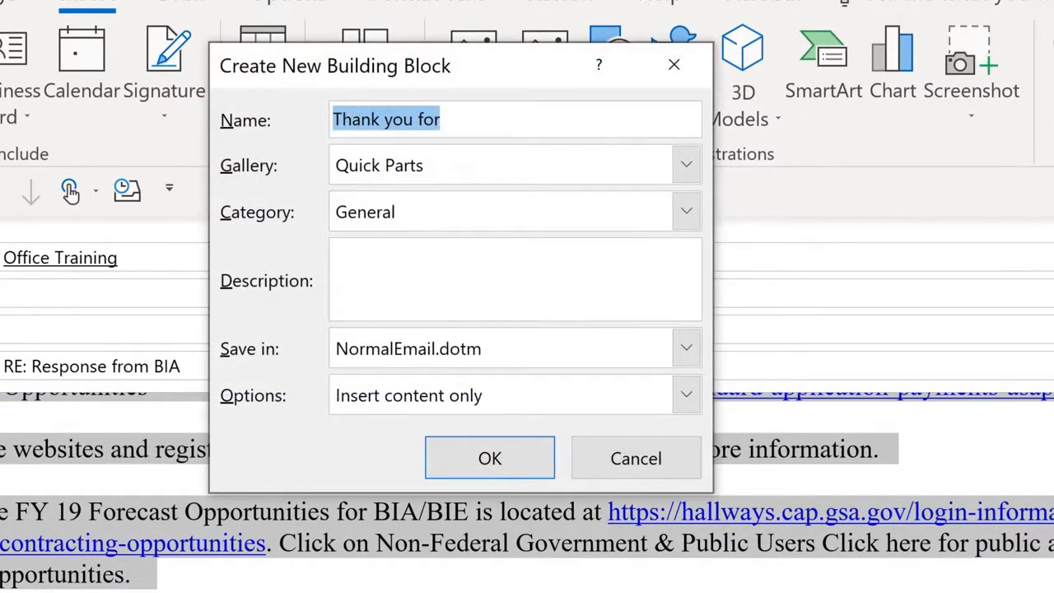
pyautogui.write('Sup')
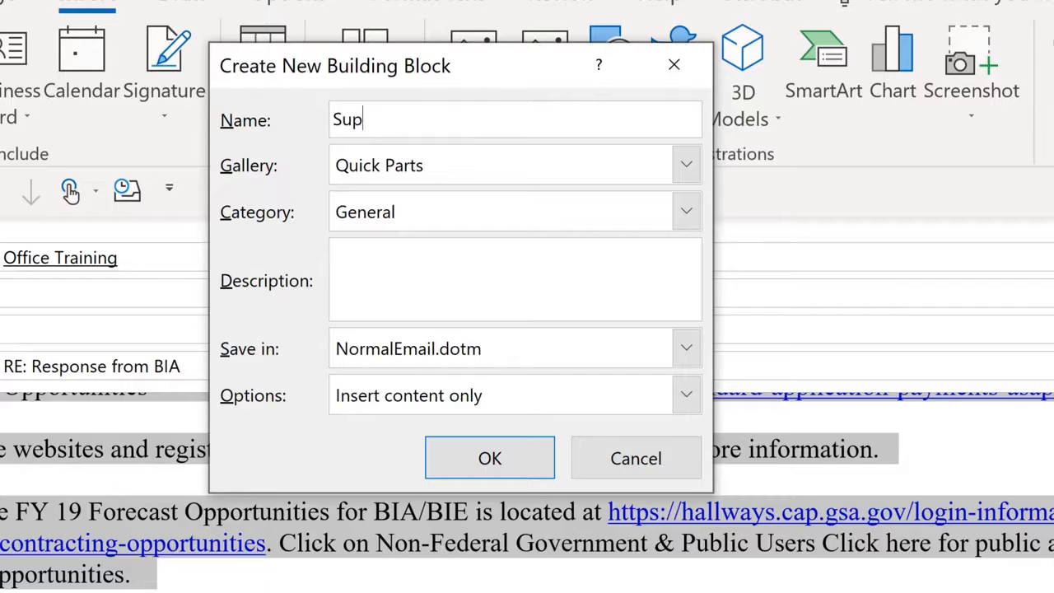
pyautogui.write('plier Resources')
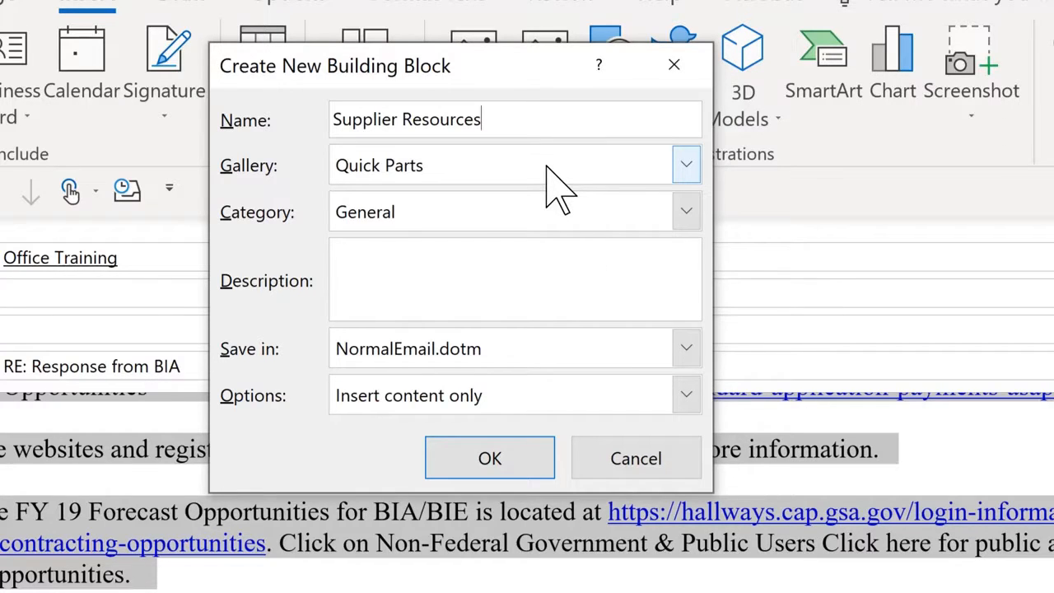
# Create a new category named "Suppliers" and assign it to the Supplier Resources Quick Part.
pyautogui.click(688, 212)
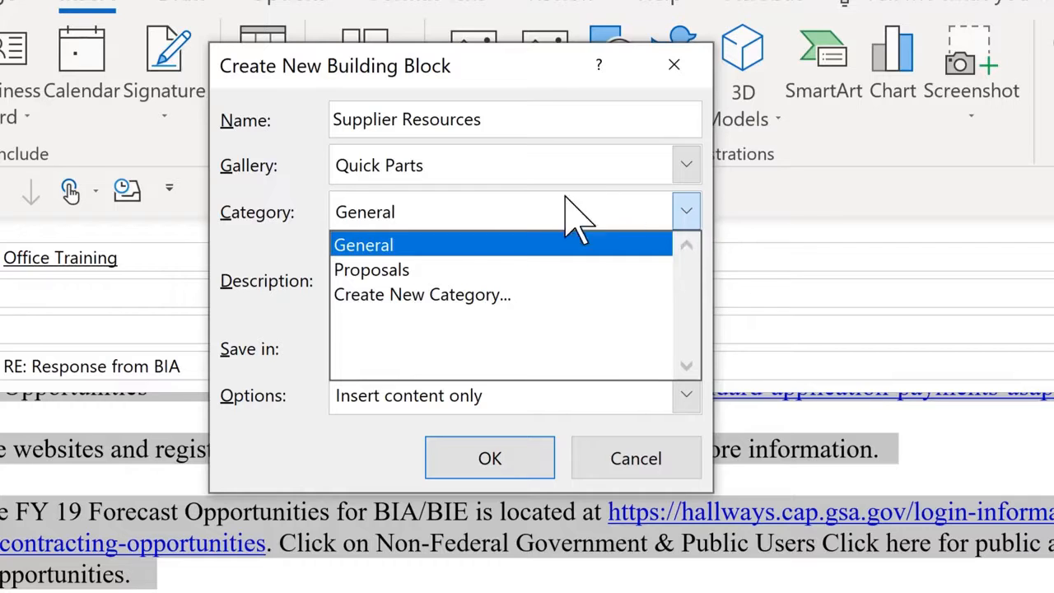
pyautogui.click(451, 295)
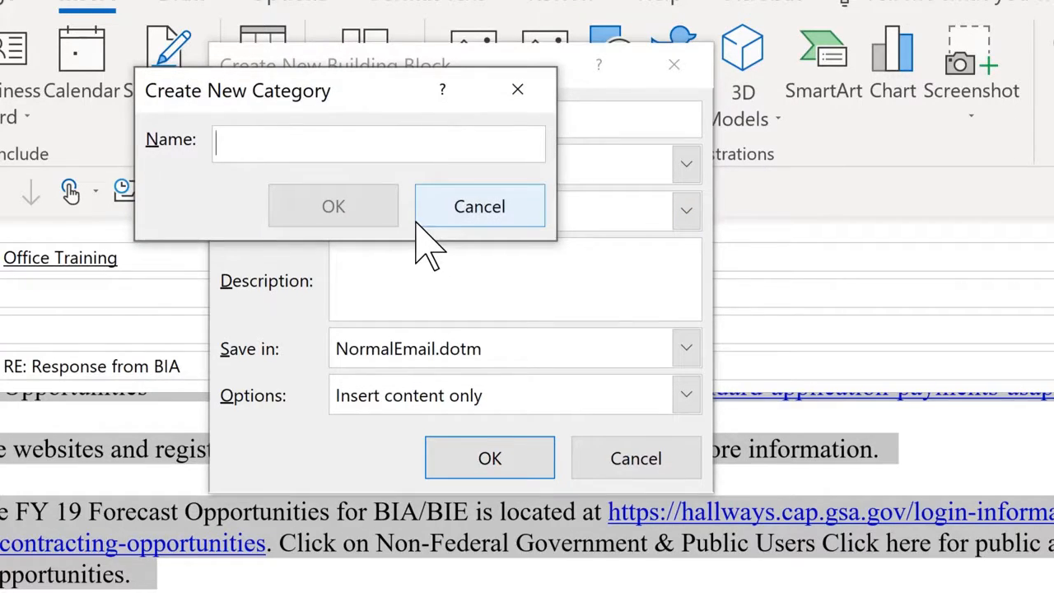
pyautogui.write('Suppliers')
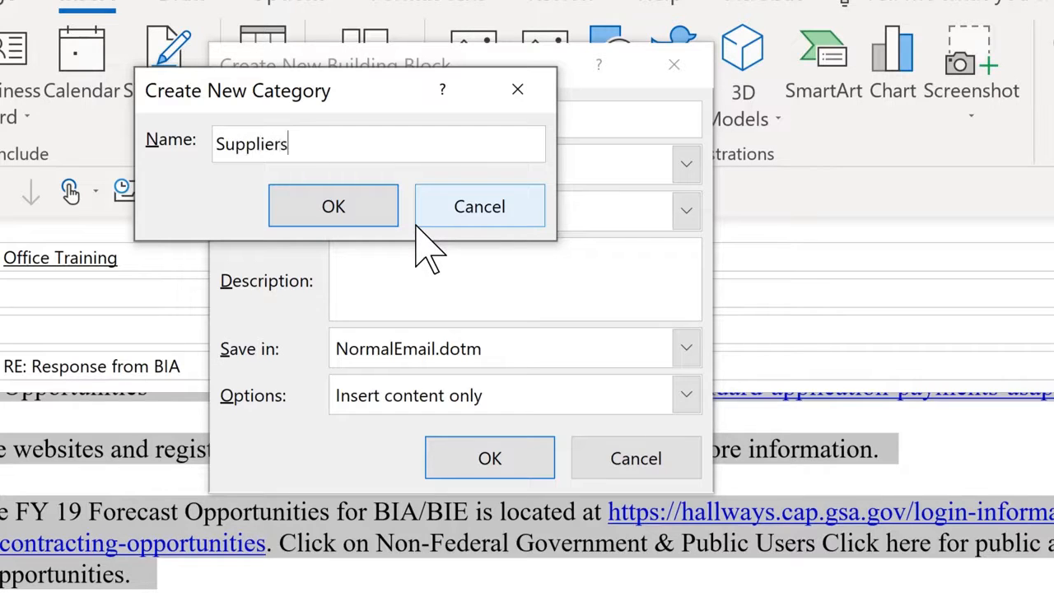
pyautogui.click(363, 204)
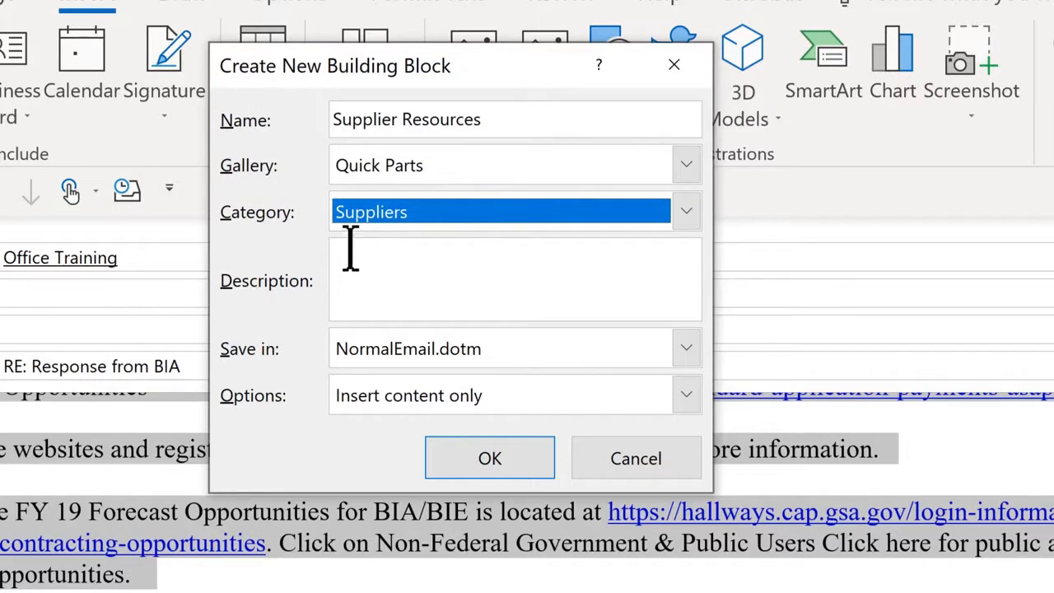
# Add the description "Response to supplier request" to the Supplier Resources building block and save it.
pyautogui.click(350, 247)
pyautogui.write('Re')
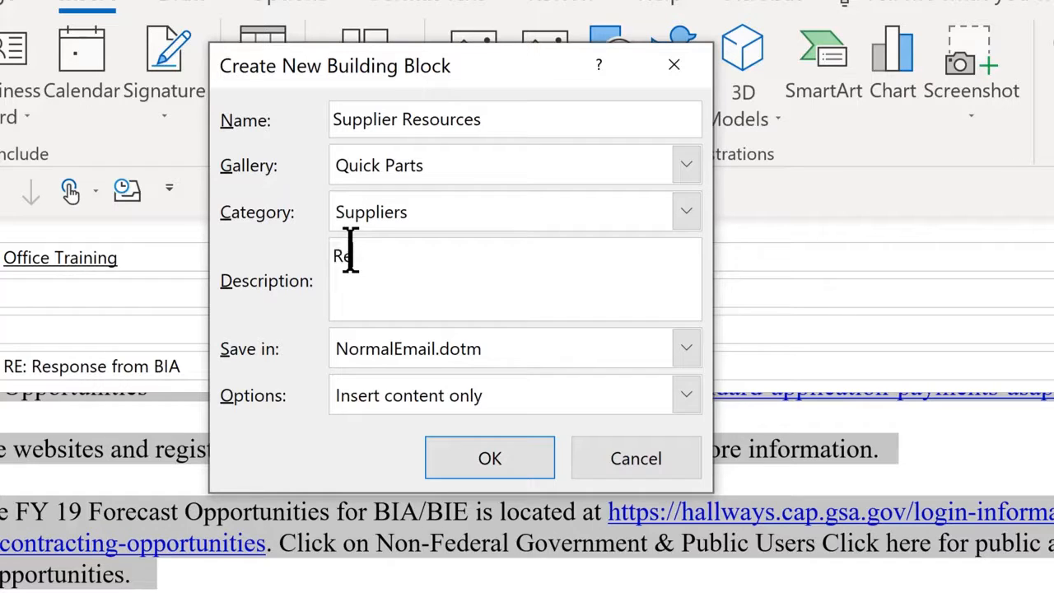
pyautogui.write('sponse to supl')
pyautogui.press('BackSpace')
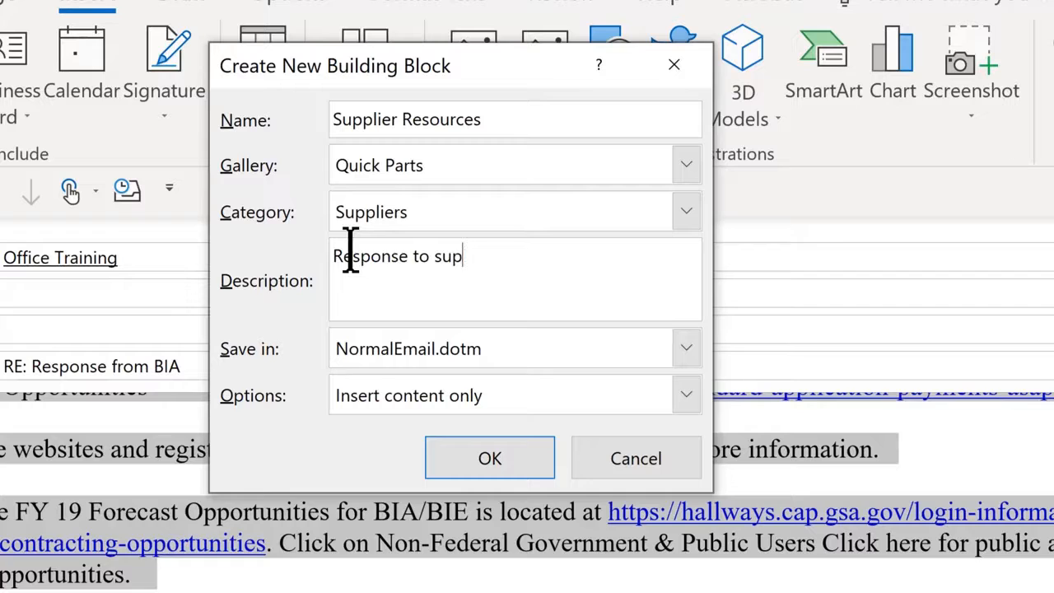
pyautogui.write('plier request')
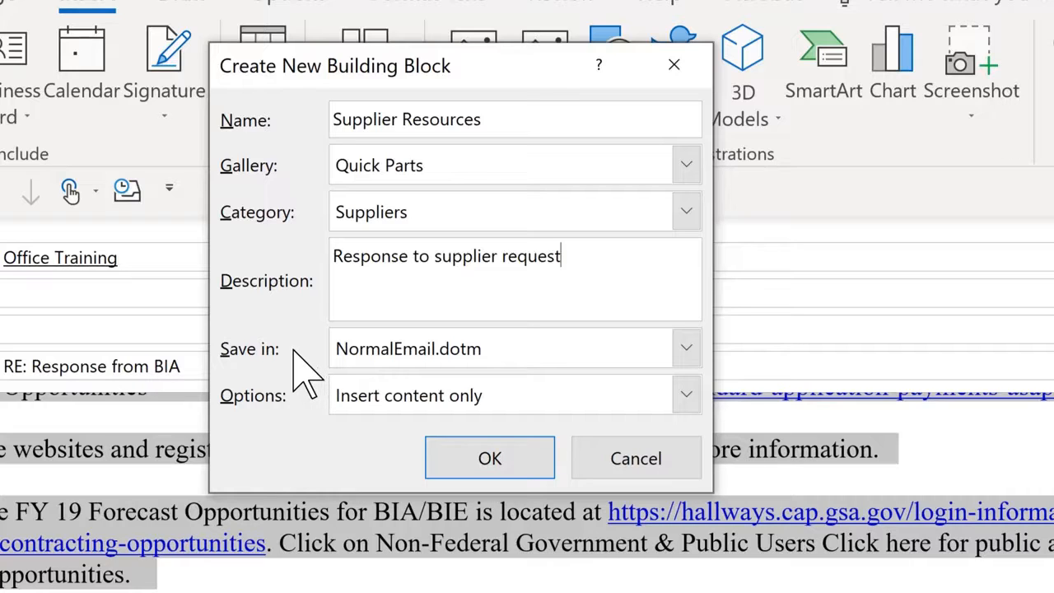
pyautogui.click(491, 462)
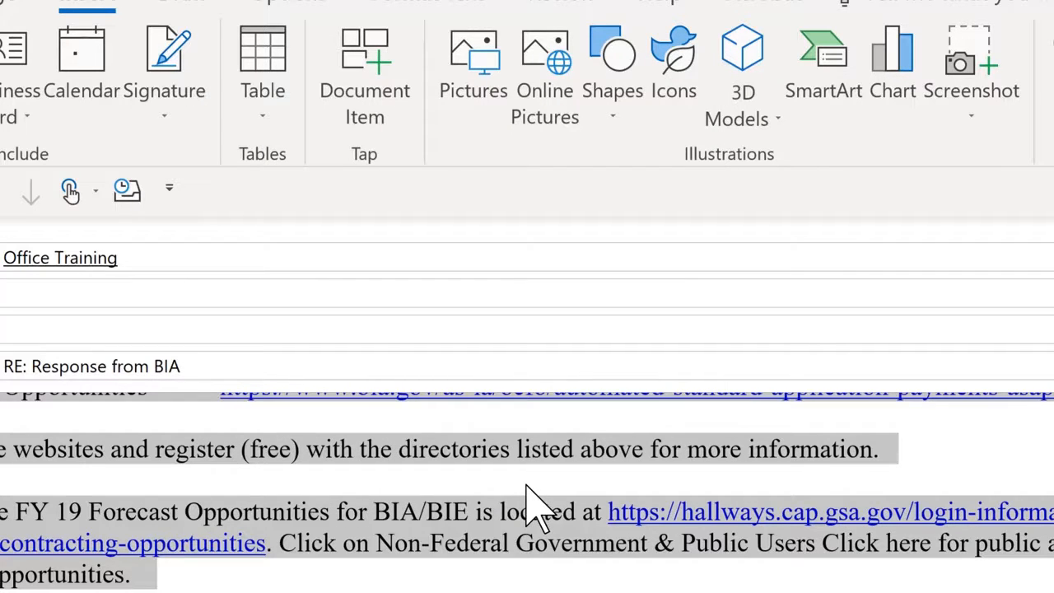
# Create a new e-mail message and begin its body with the greeting "Hello Wonderful Person," on its own line.
pyautogui.hotkey('ctrl', 'n')
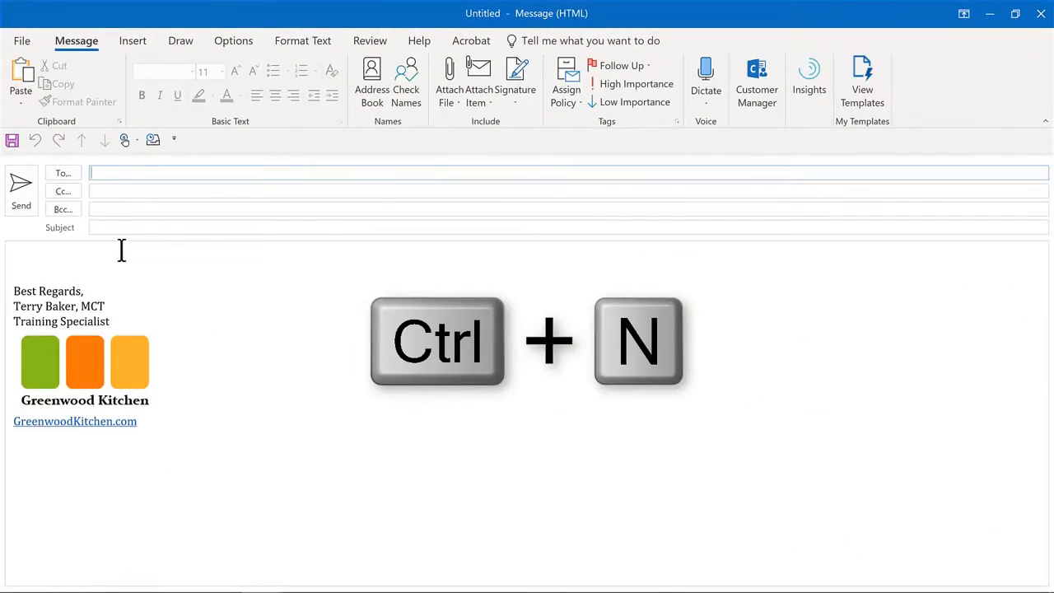
pyautogui.click(121, 251)
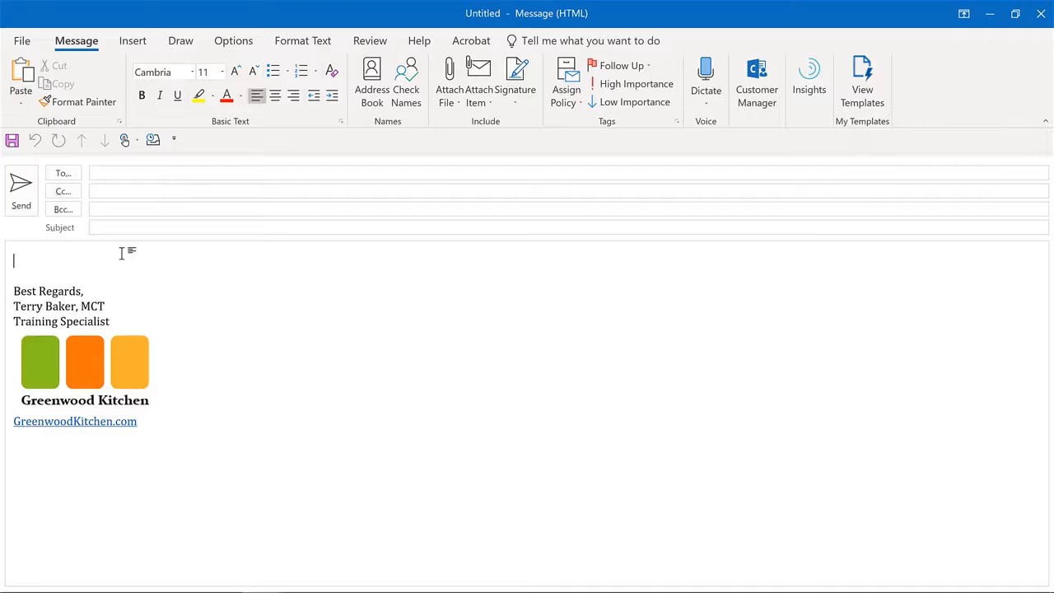
pyautogui.write('Hello Wonderful Person,')
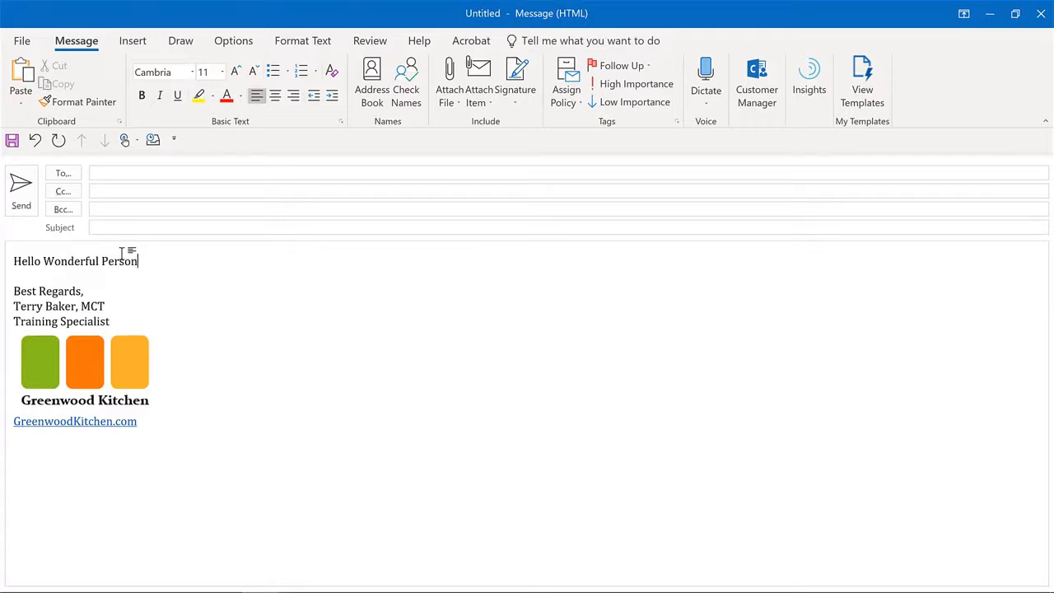
pyautogui.press('Return')
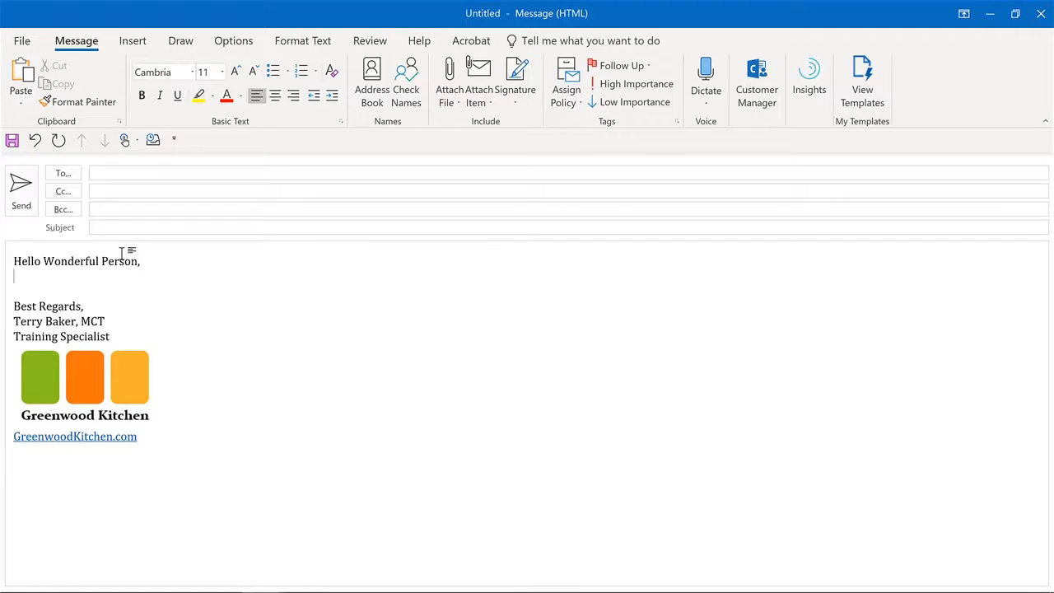
# Insert the Supplier Resources Quick Part below the greeting and review the inserted text.
pyautogui.click(130, 42)
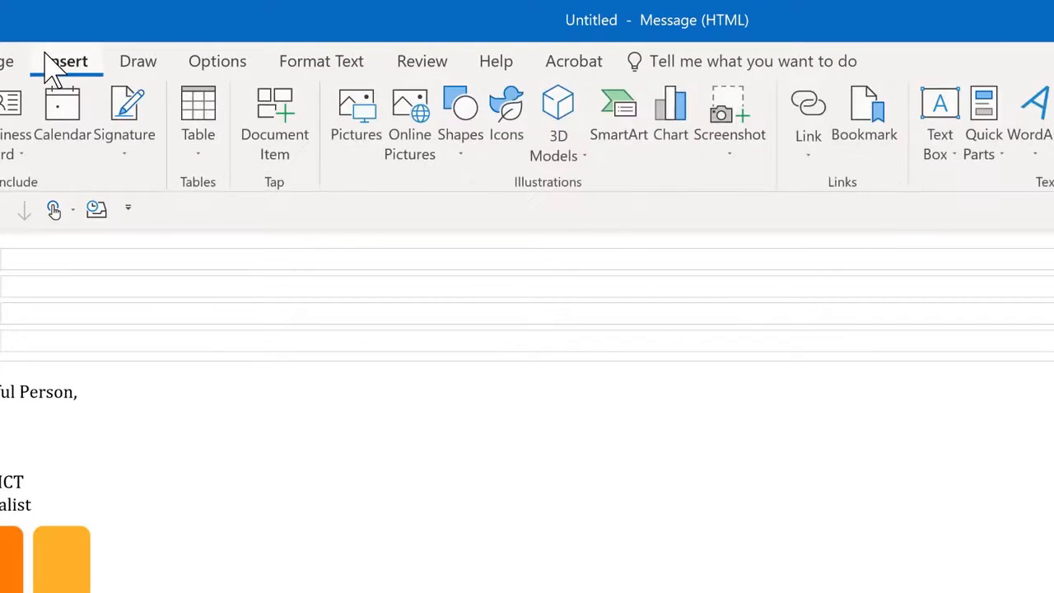
pyautogui.click(981, 138)
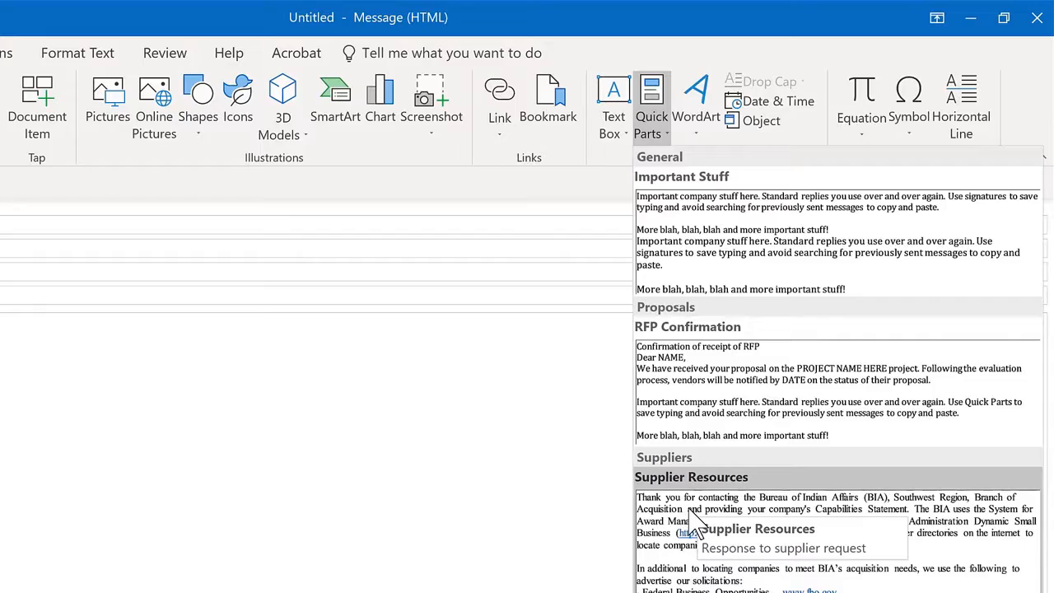
pyautogui.click(689, 515)
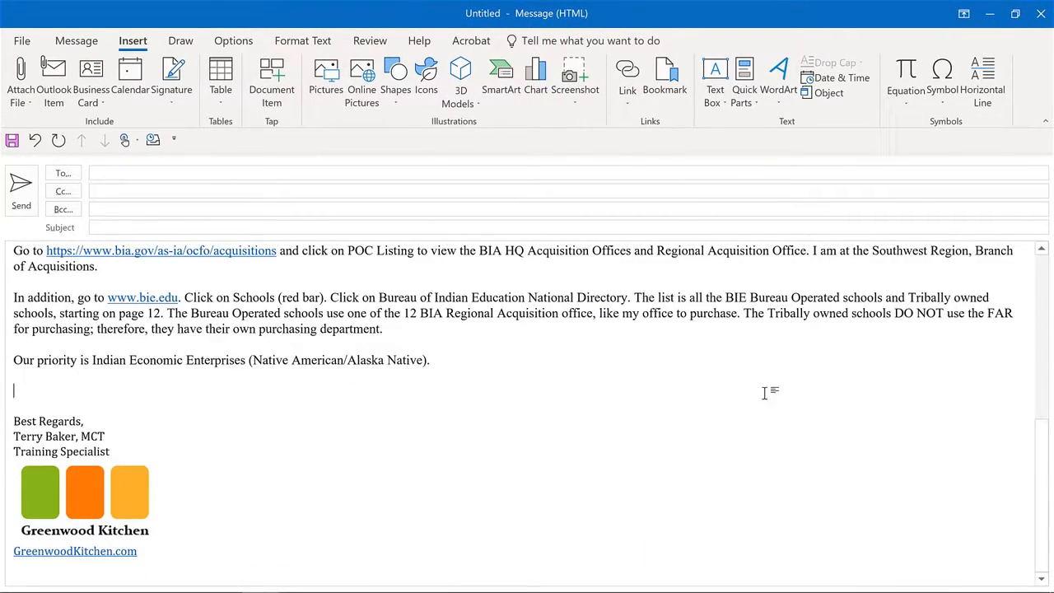
pyautogui.scroll(8, 729, 394)
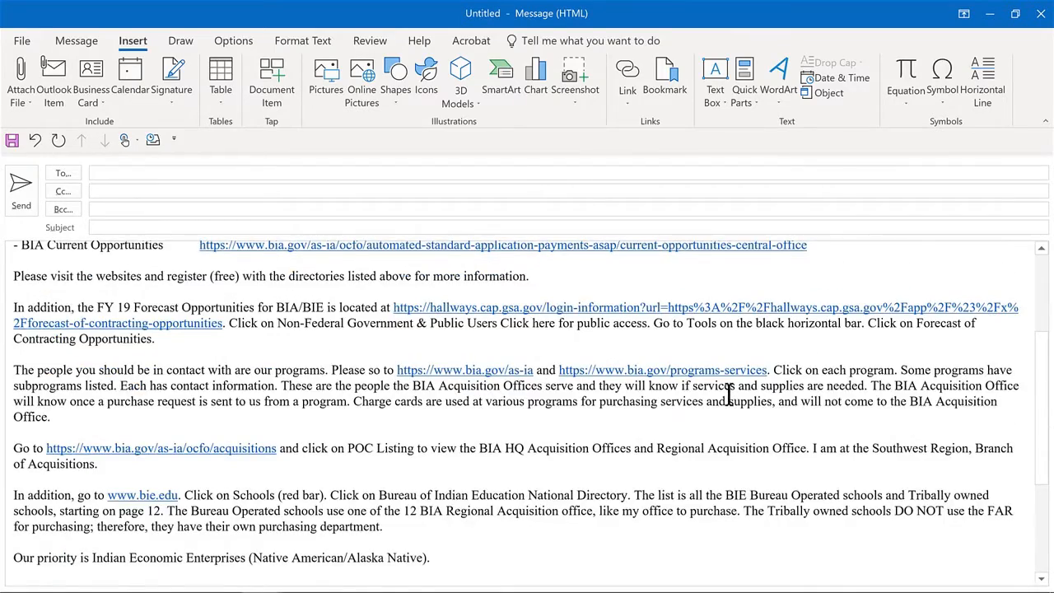
pyautogui.scroll(1, 728, 394)
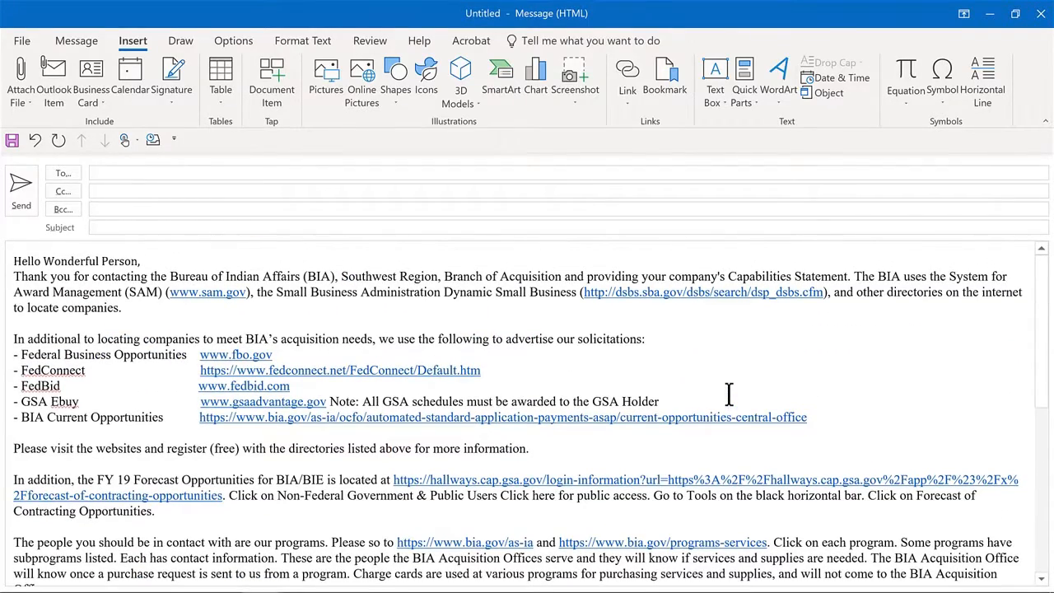
pyautogui.scroll(-7, 729, 394)
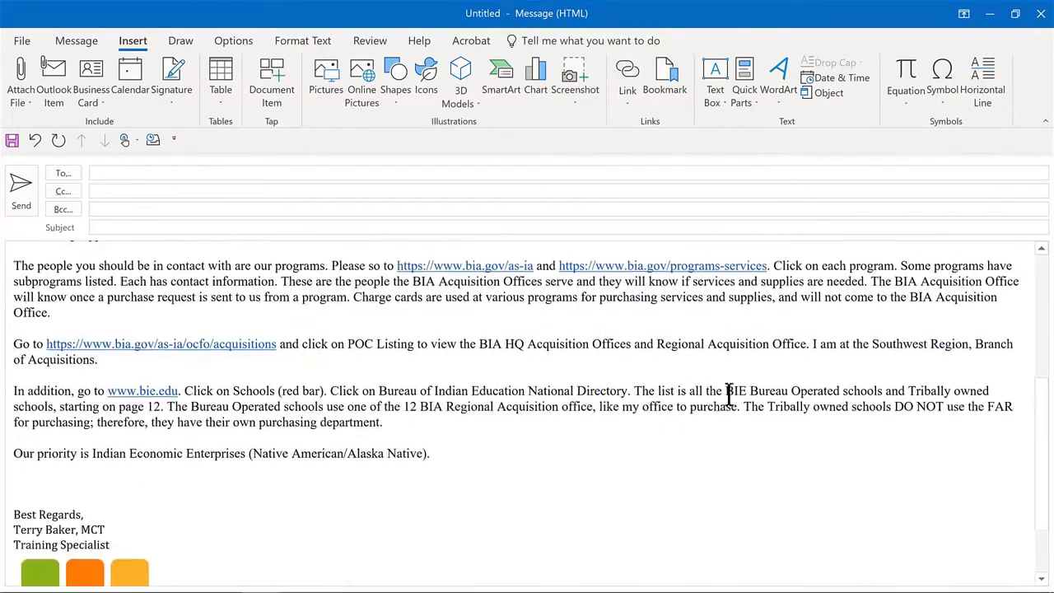
pyautogui.scroll(-1, 728, 393)
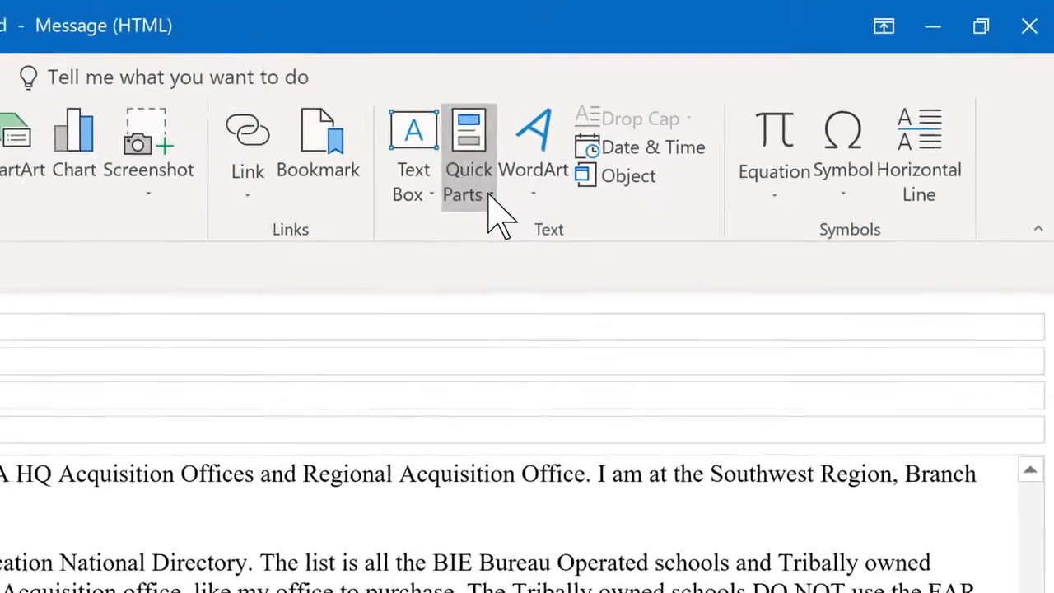
# Bring up the available actions for the Important Stuff entry in the Quick Parts gallery.
pyautogui.click(492, 197)
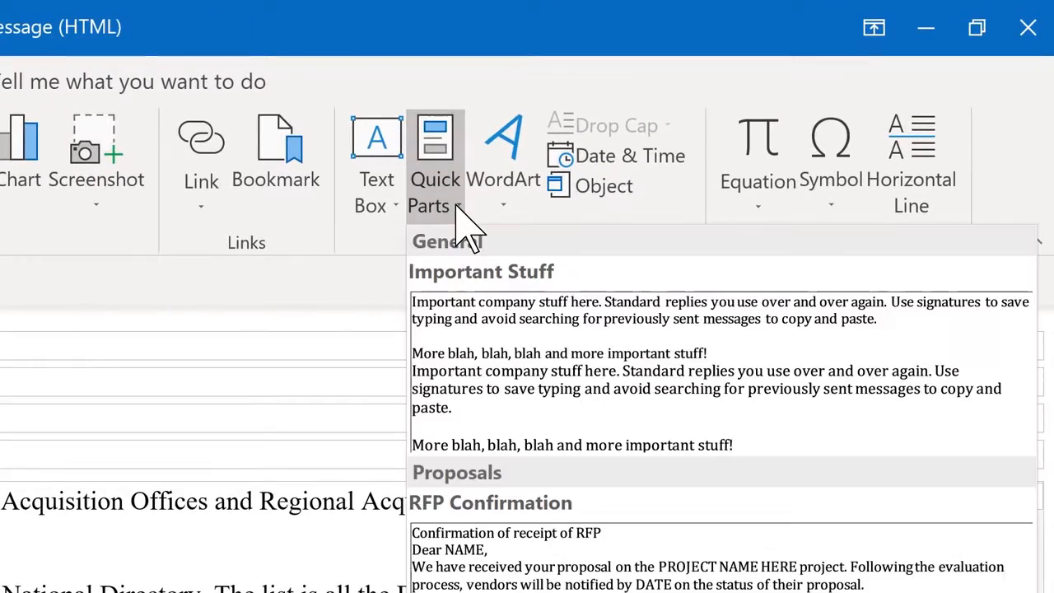
pyautogui.rightClick(504, 325)
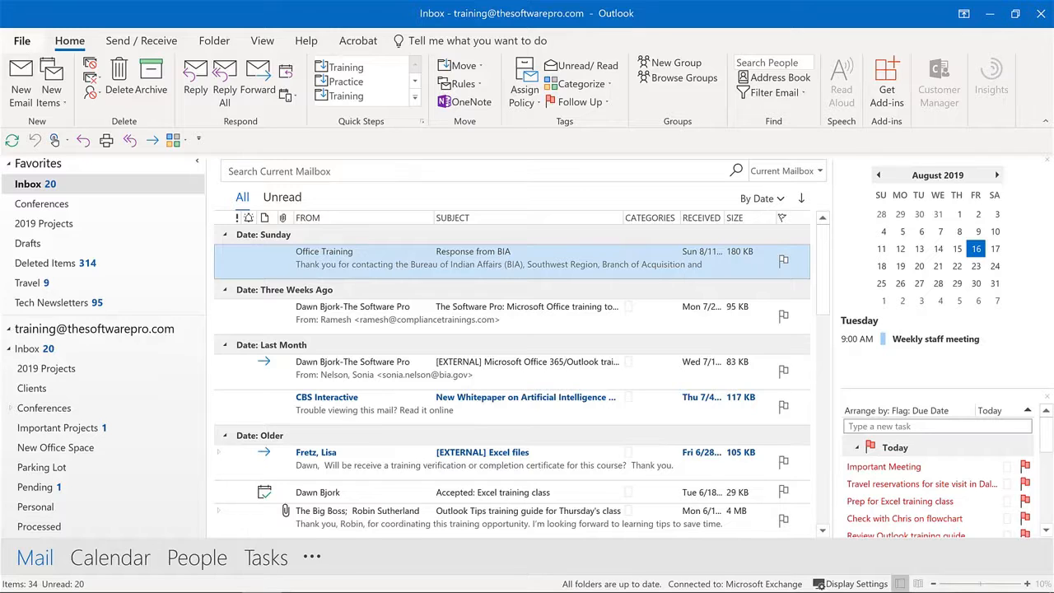
# Turn on automatic replies for the mailbox, limited to the time range from Fri 8/16/2019 to Mon 8/26/2019.
pyautogui.click(25, 43)
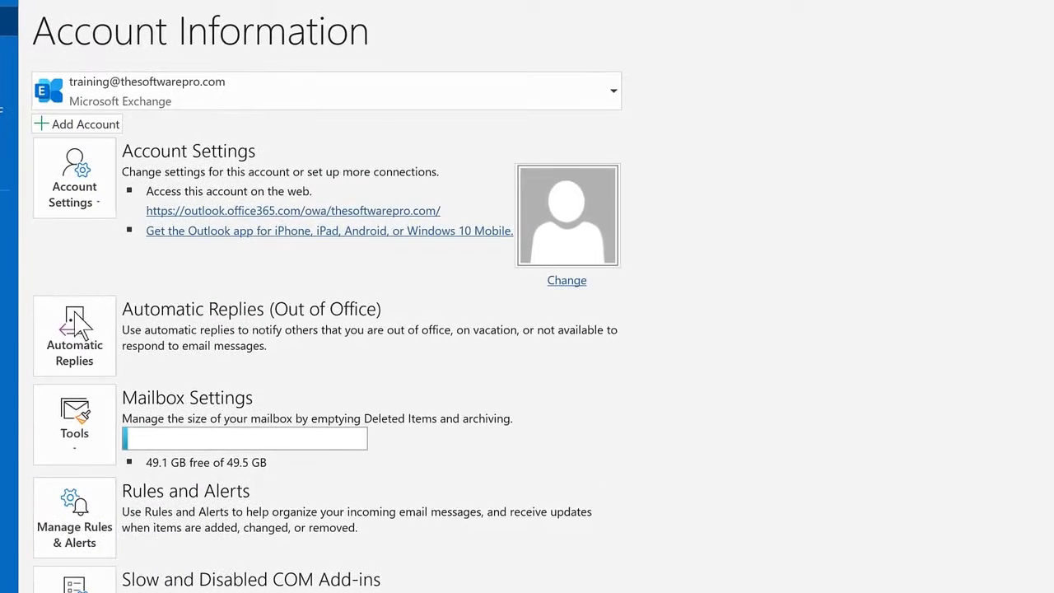
pyautogui.click(76, 326)
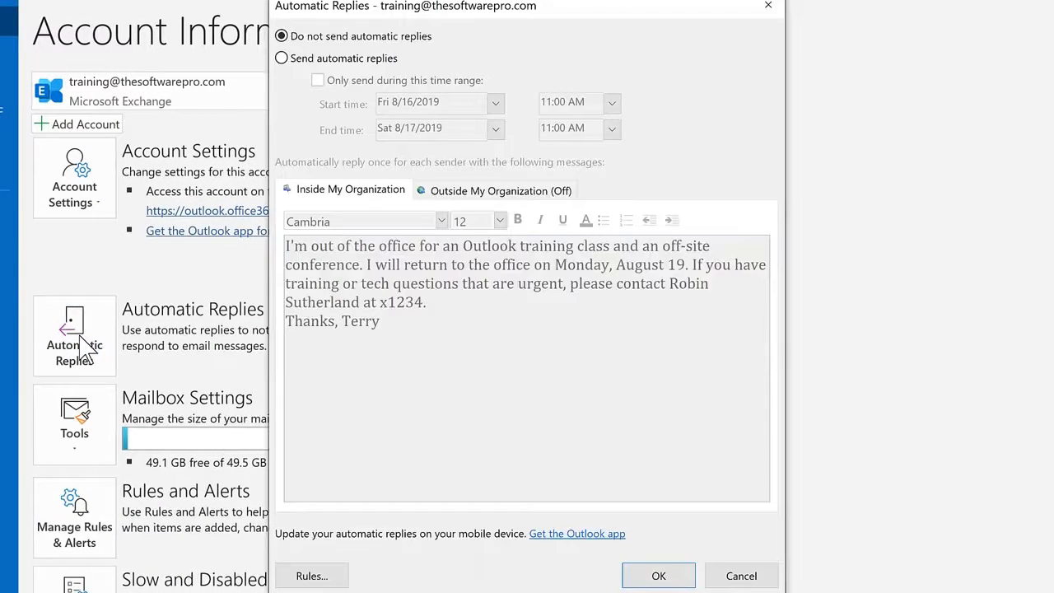
pyautogui.click(281, 59)
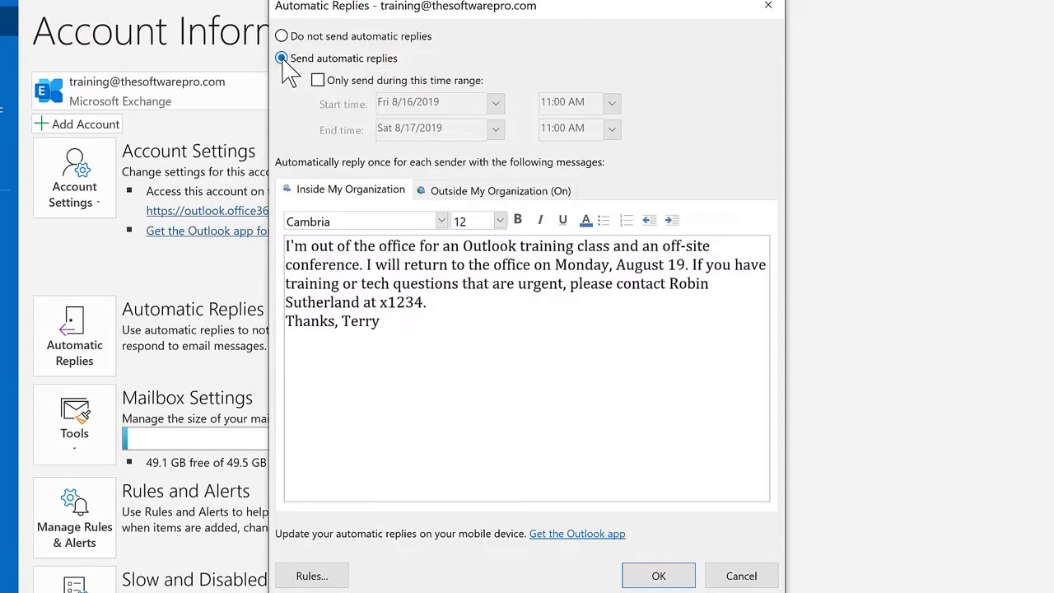
pyautogui.click(322, 79)
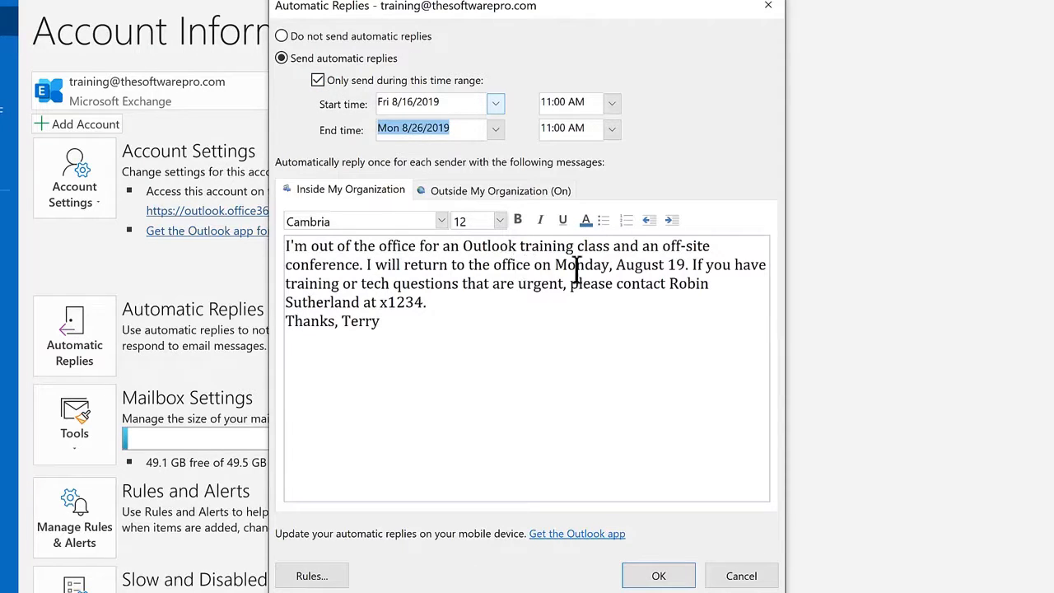
# Change the return date in the automatic reply for people inside the organization to August 26.
pyautogui.click(668, 265)
pyautogui.press('BackSpace')
pyautogui.press('BackSpace')
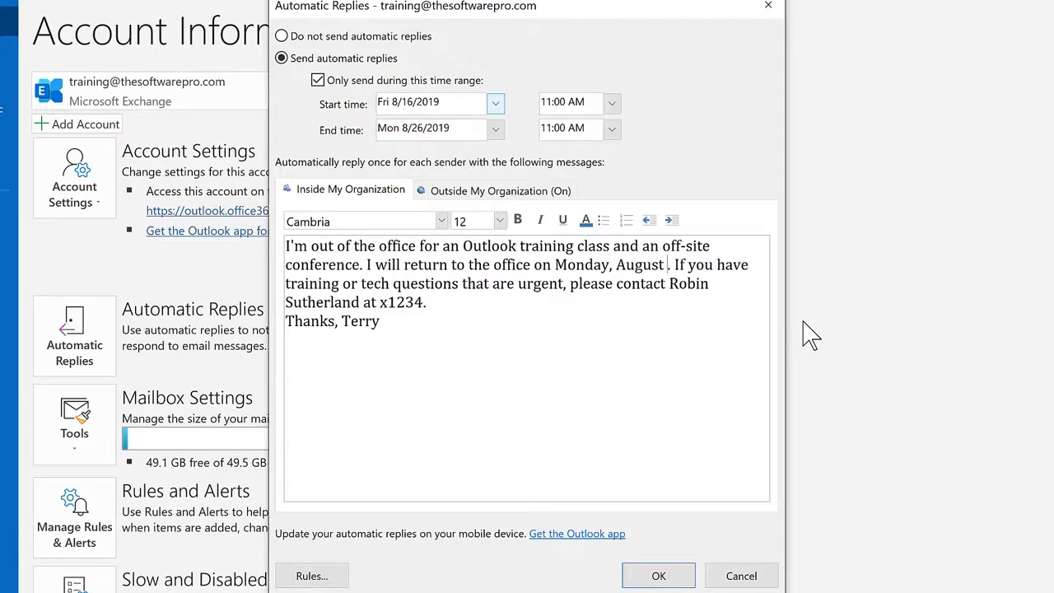
pyautogui.write('26')
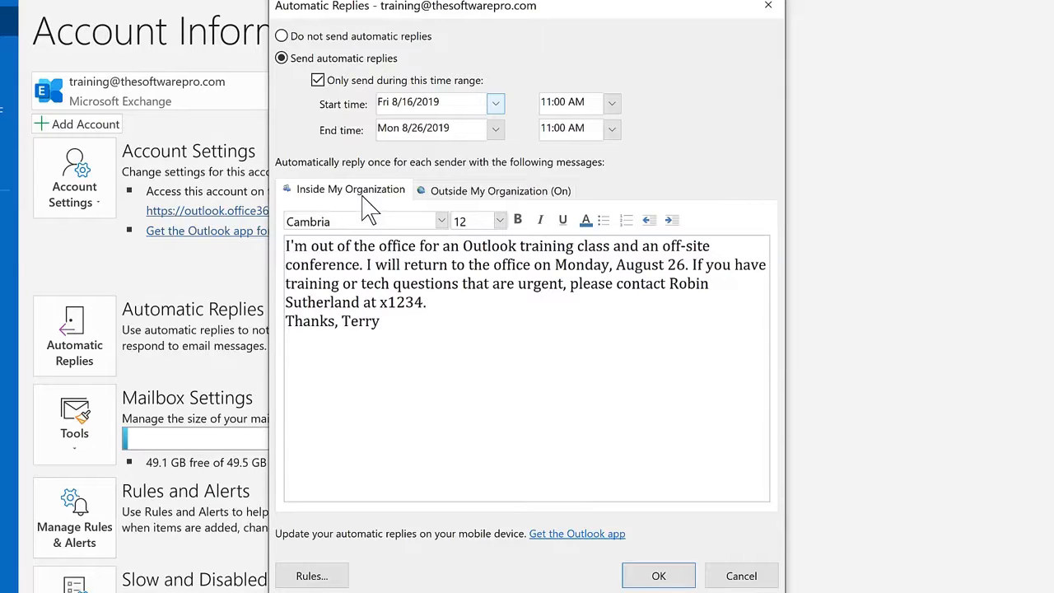
# Change the day in the return date of the automatic reply for people outside the organization to 26.
pyautogui.click(478, 193)
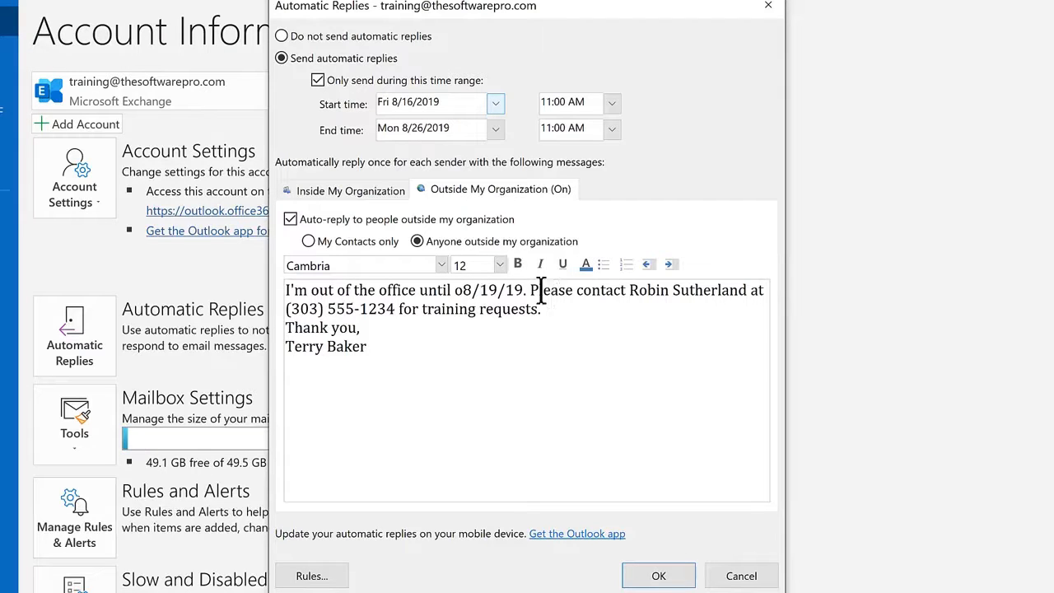
pyautogui.click(498, 290)
pyautogui.press('BackSpace')
pyautogui.press('BackSpace')
pyautogui.write('26')
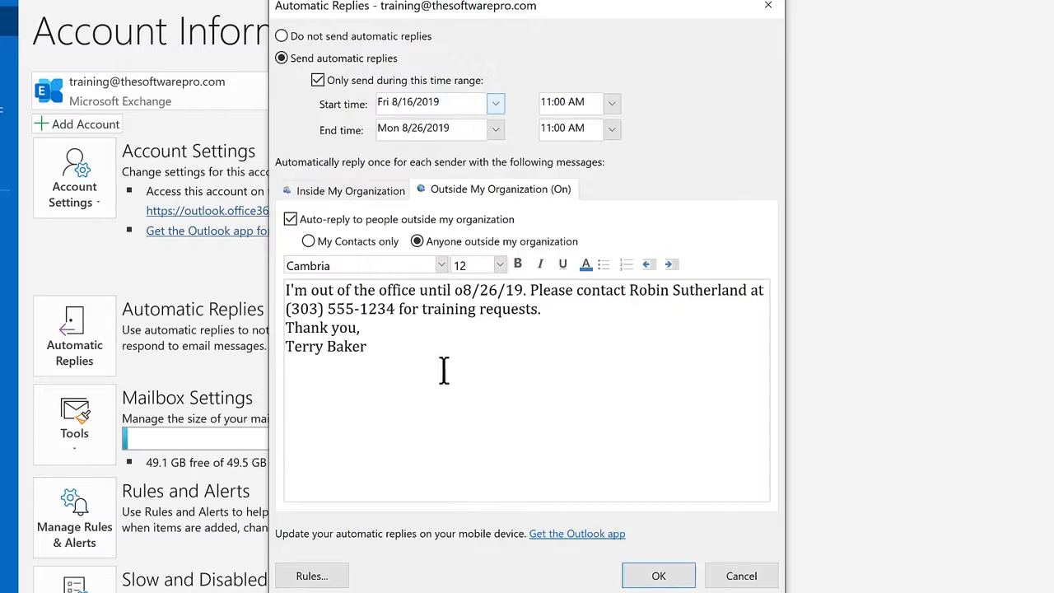
# Open the automatic reply rules, look at adding a new rule, and return to the inbox.
pyautogui.click(313, 576)
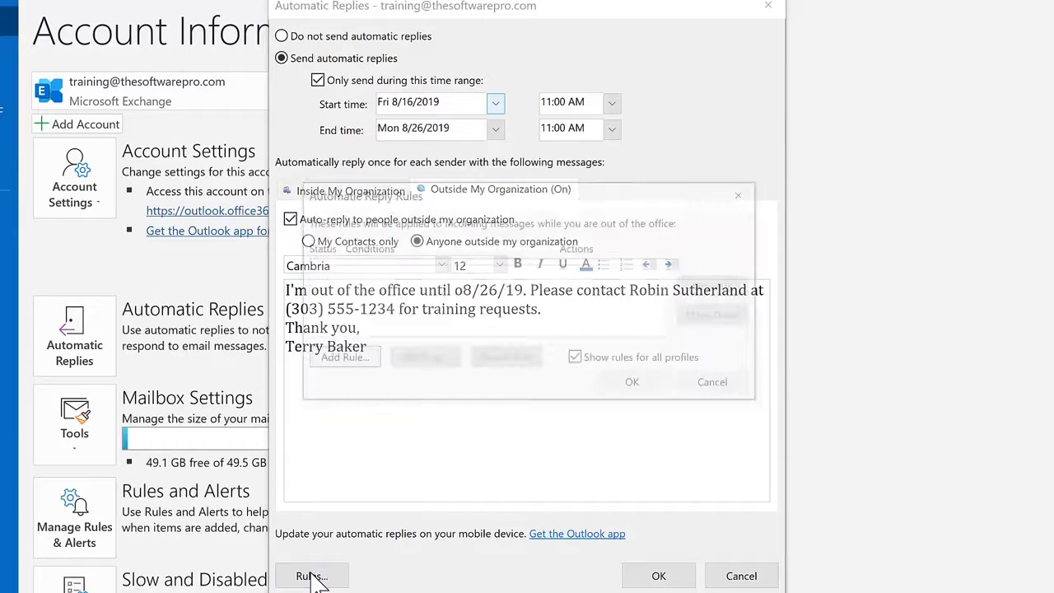
pyautogui.click(340, 360)
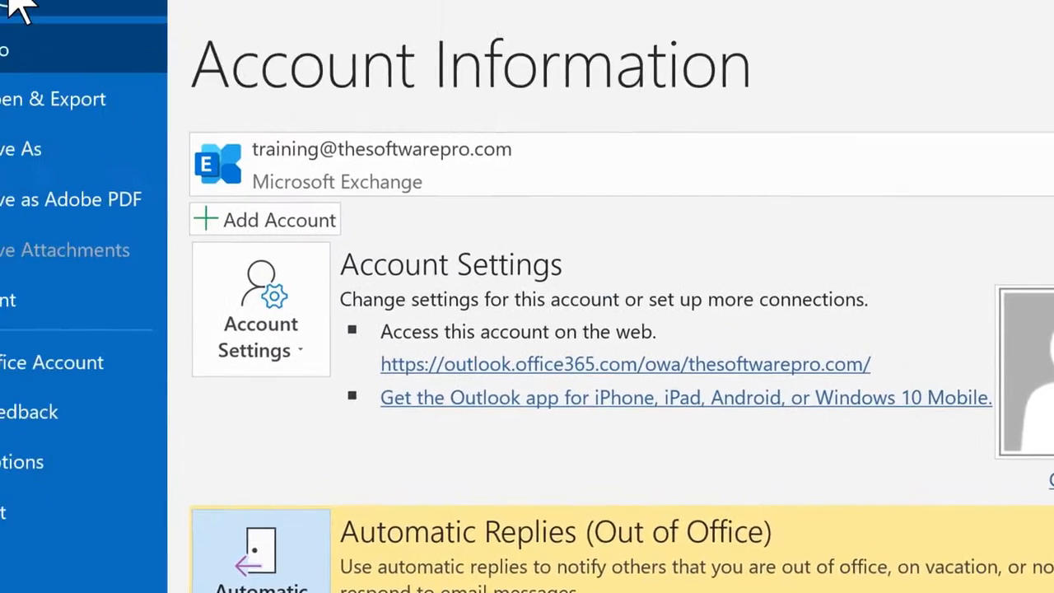
pyautogui.click(18, 7)
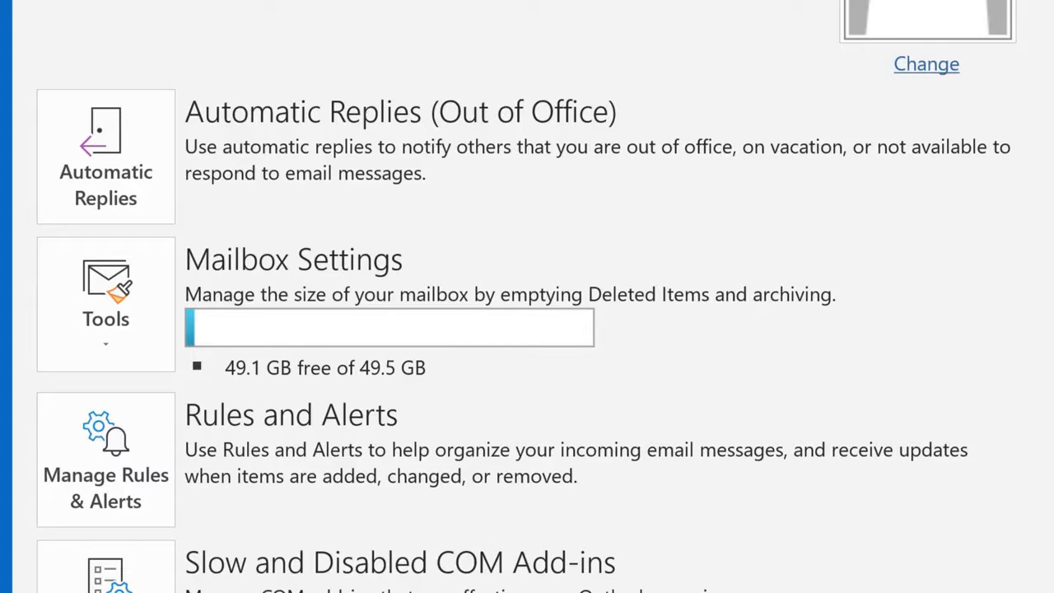
pyautogui.click(28, 41)
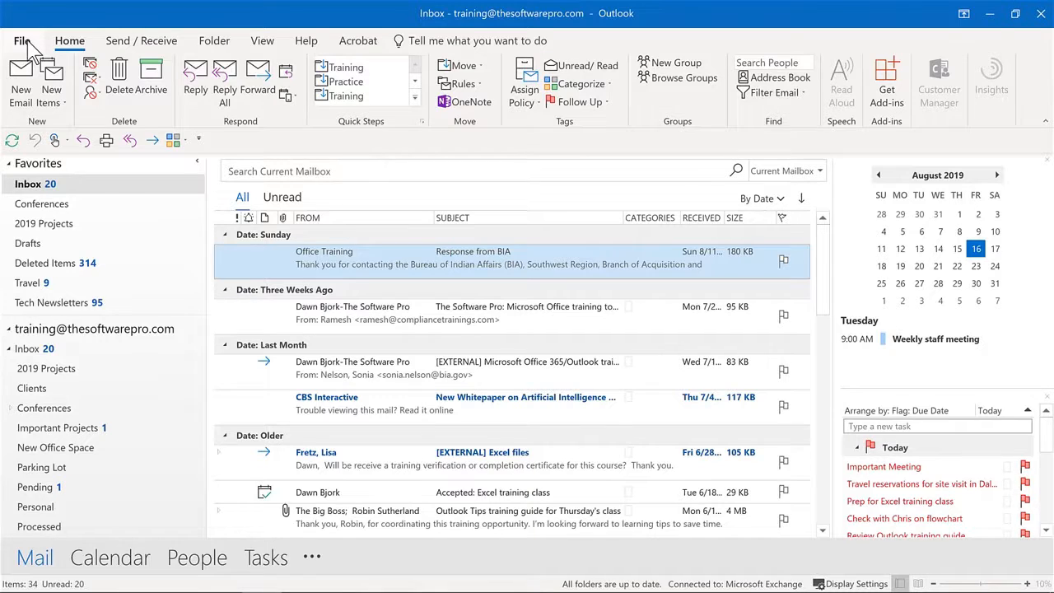